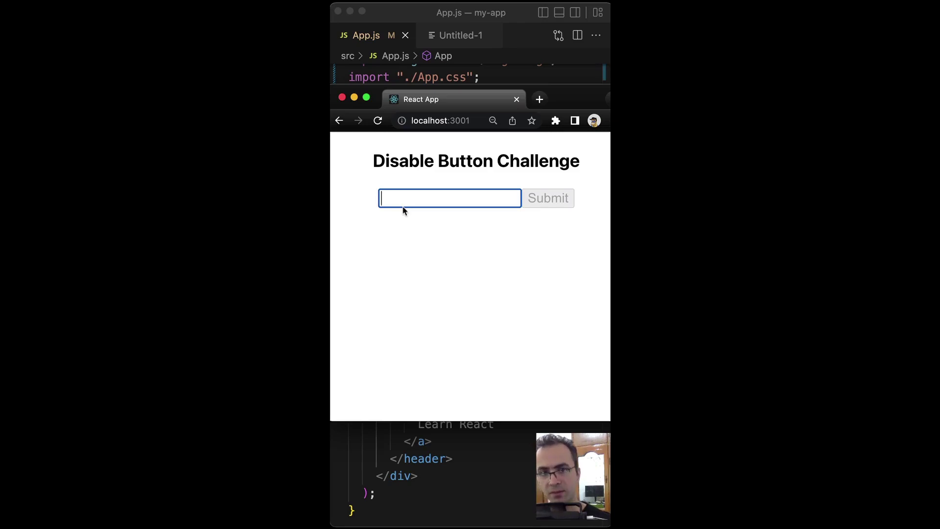
{"action": "type", "text": "test"}
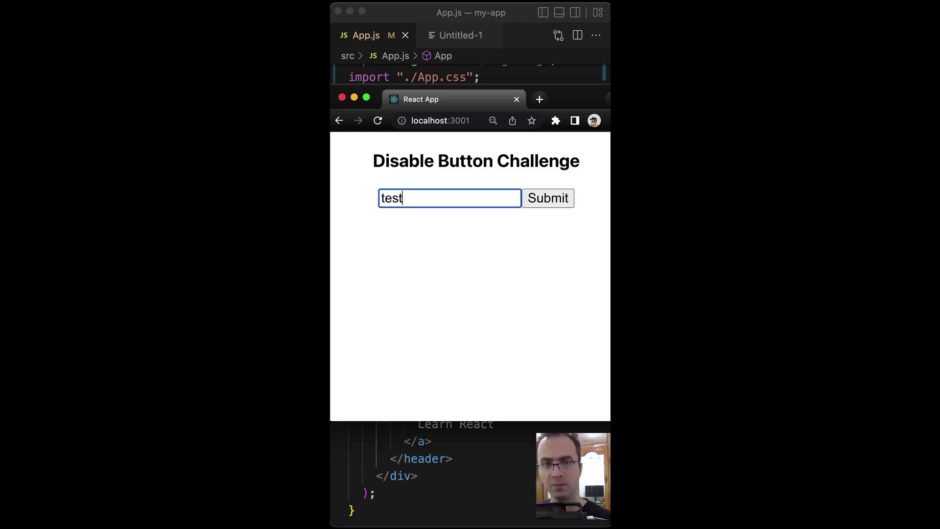
Leave the Chrome Submit-button check and return to App.js in VS Code
{"action": "key", "text": "super+Tab"}
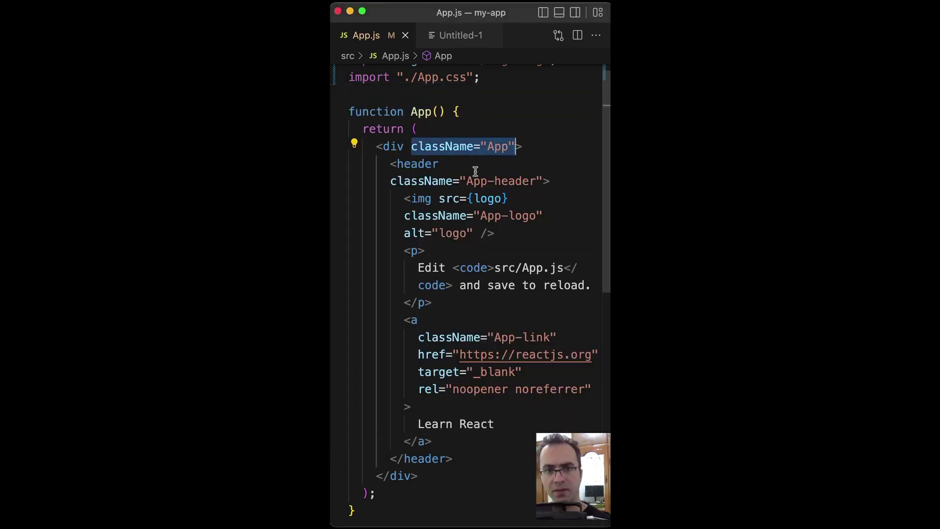
Delete the header JSX and add a query state with an empty initial value, importing useState from react
{"action": "left_click_drag", "start_coordinate": [385, 168], "coordinate": [497, 455]}
{"action": "key", "text": "BackSpace"}
{"action": "key", "text": "Return"}
{"action": "type", "text": "const [query, setQuery] = useState('');"}
{"action": "key", "text": "Return"}
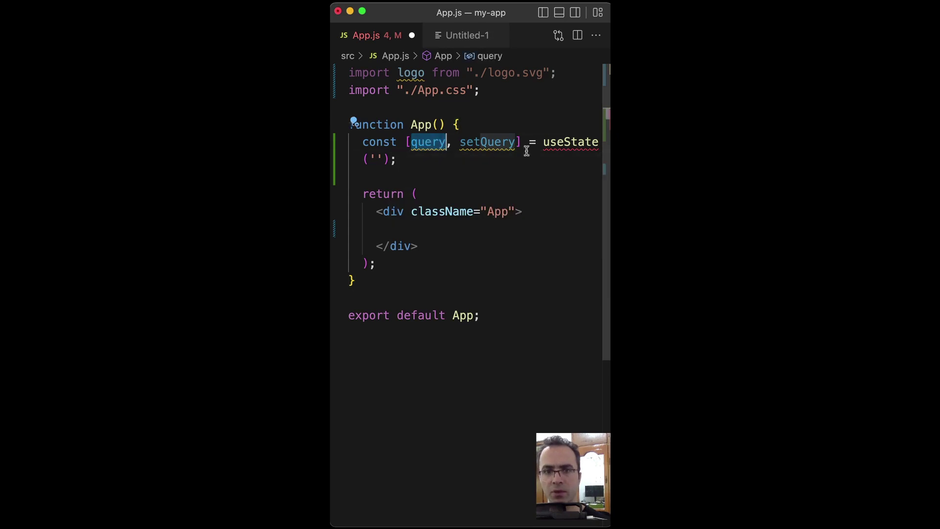
{"action": "left_click", "coordinate": [596, 141]}
{"action": "key", "text": "super+period"}
{"action": "key", "text": "Return"}
{"action": "left_click", "coordinate": [439, 107]}
{"action": "left_click", "coordinate": [536, 108]}
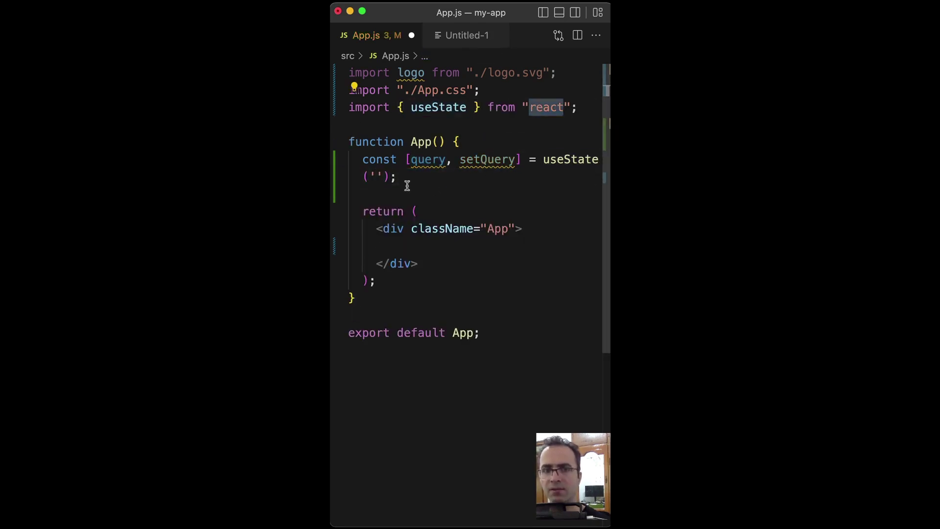
{"action": "left_click", "coordinate": [378, 176]}
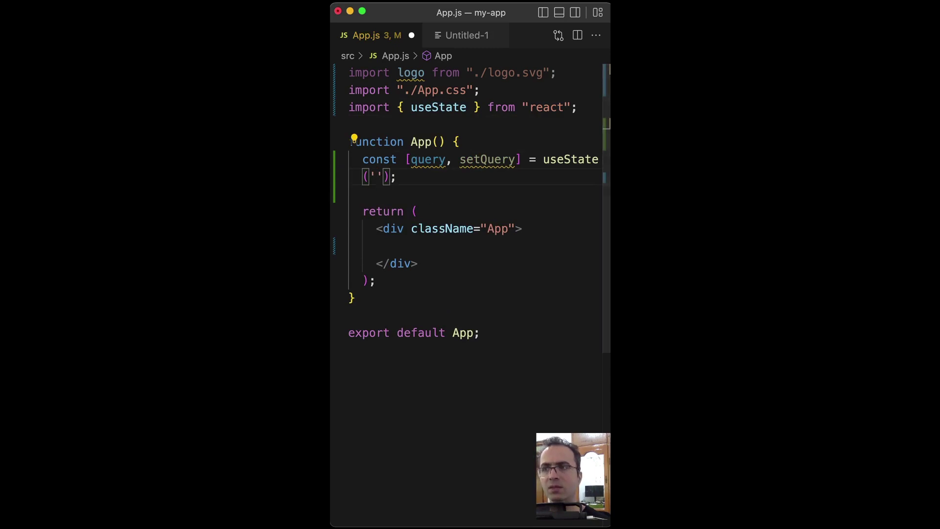
Add the Disable Button Challenge heading and a text input bound to query via setQuery(target.value)
{"action": "left_click", "coordinate": [466, 246]}
{"action": "type", "text": "<h3>Disable Button Challenge</h3>"}
{"action": "key", "text": "Return"}
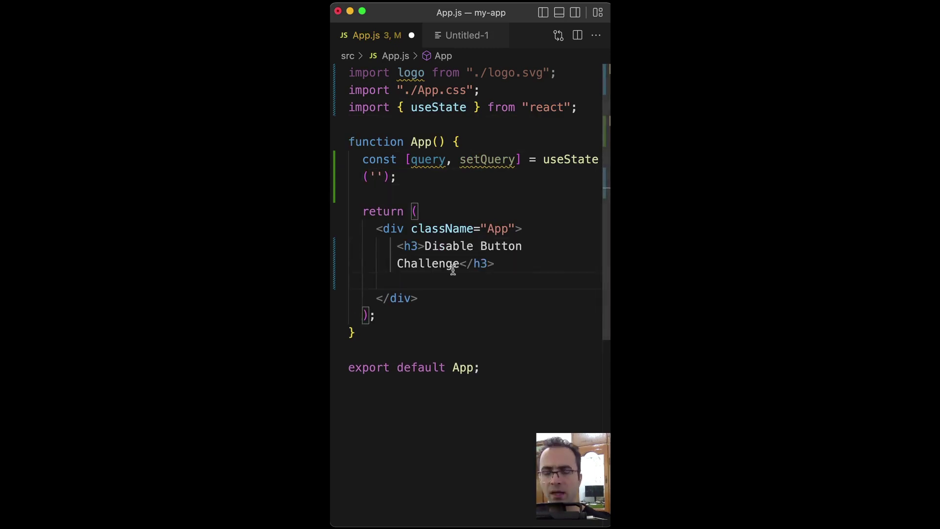
{"action": "key", "text": "super+v"}
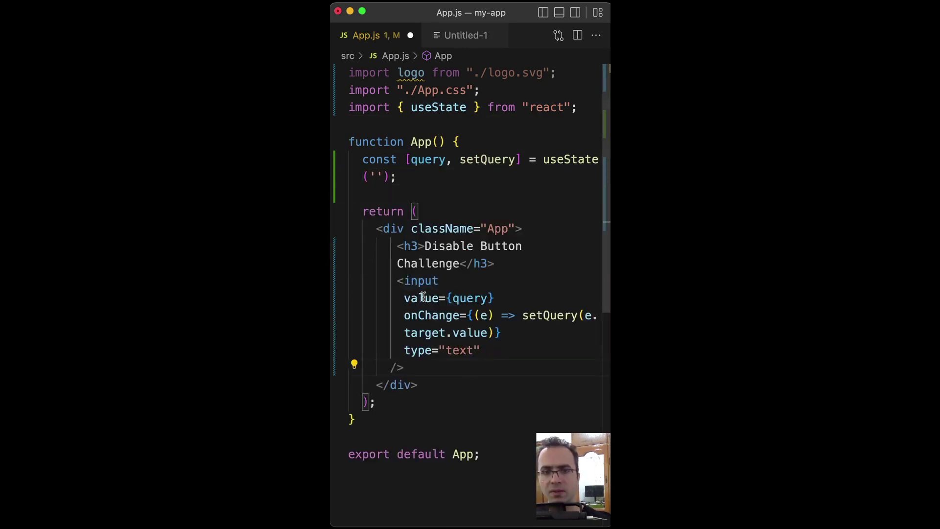
{"action": "double_click", "coordinate": [426, 160]}
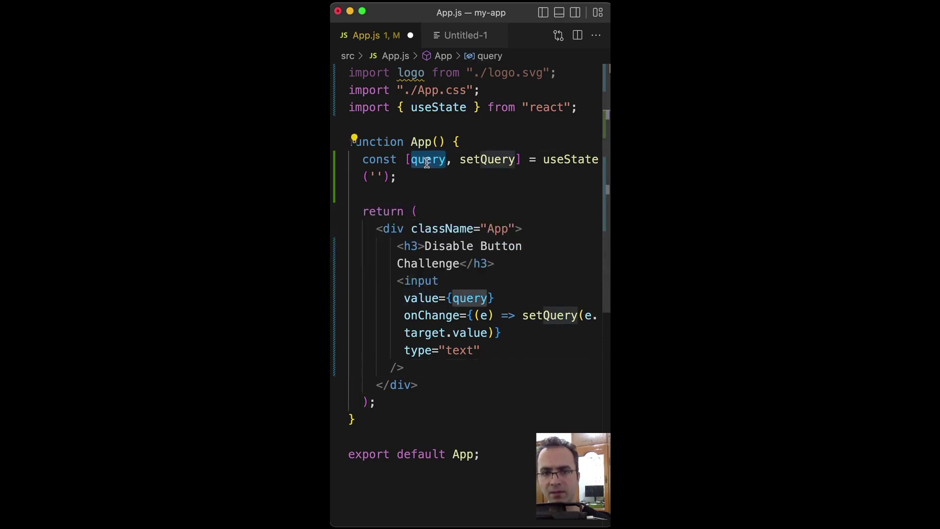
{"action": "double_click", "coordinate": [420, 316]}
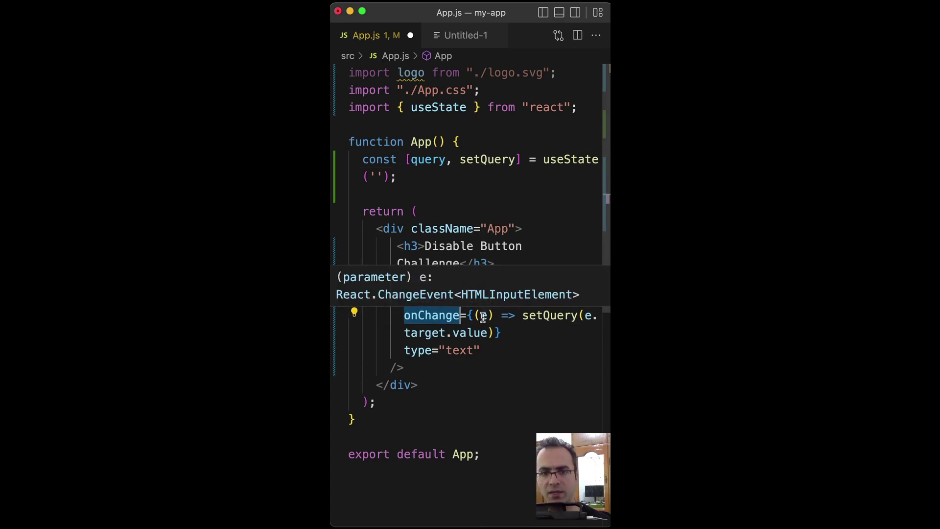
{"action": "double_click", "coordinate": [553, 315]}
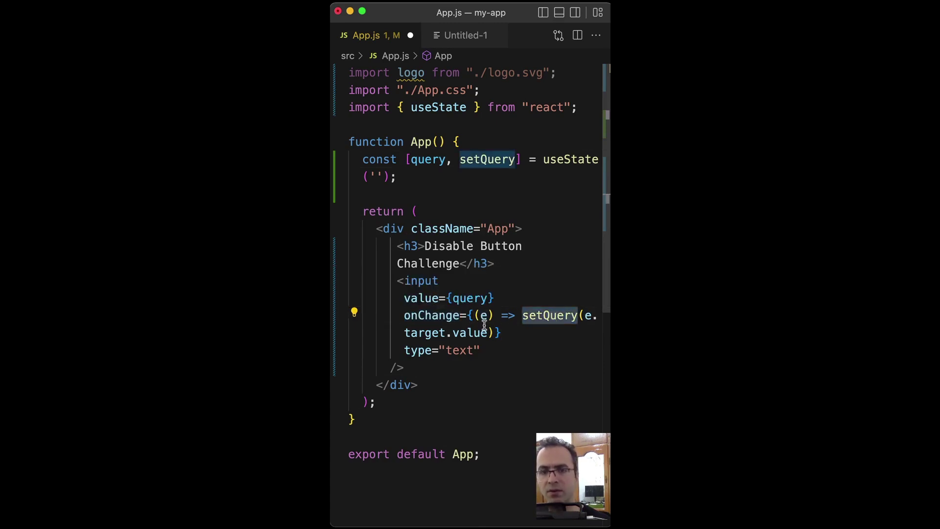
{"action": "mouse_move", "coordinate": [488, 333]}
{"action": "left_mouse_down"}
{"action": "mouse_move", "coordinate": [404, 333]}
{"action": "mouse_move", "coordinate": [588, 316]}
{"action": "left_mouse_up"}
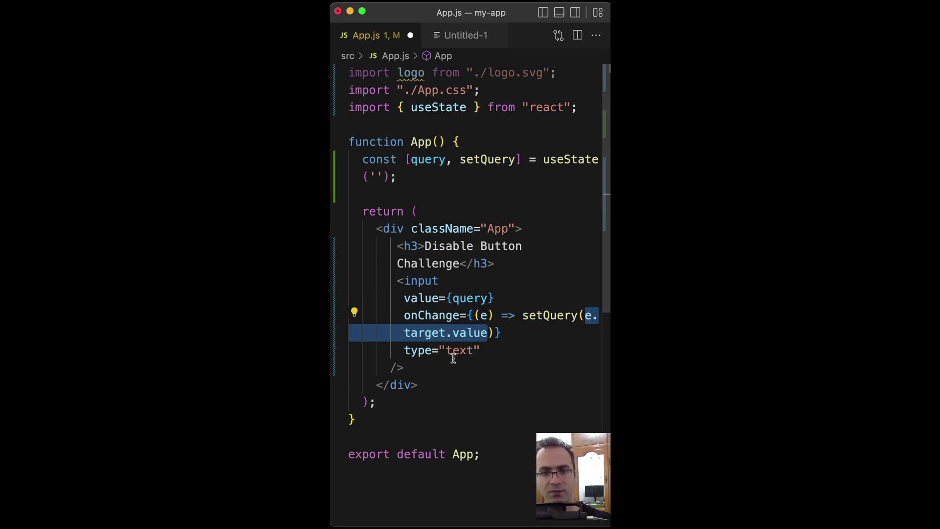
{"action": "left_click", "coordinate": [428, 359]}
Add a Submit button below the input with disabled={query === ''}
{"action": "key", "text": "Return"}
{"action": "type", "text": "<button disabled={query === ''}>Submit</button>"}
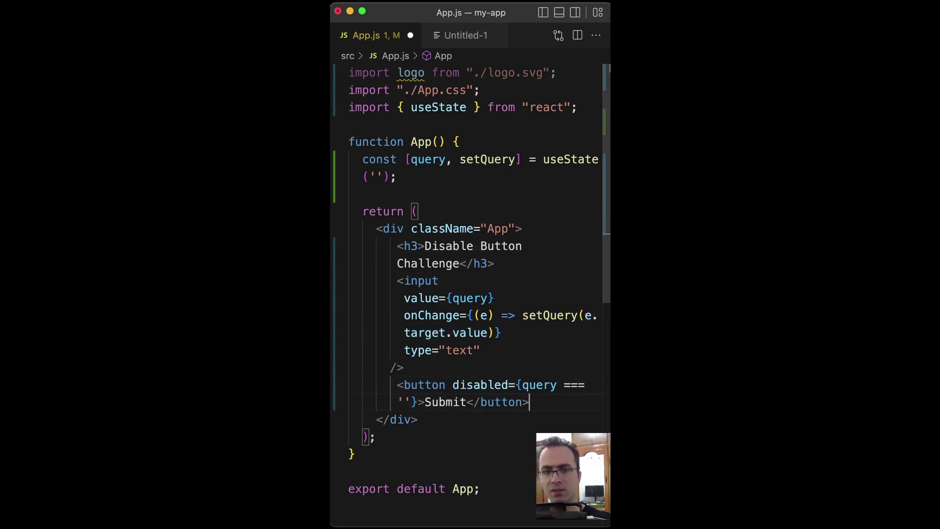
{"action": "double_click", "coordinate": [477, 384]}
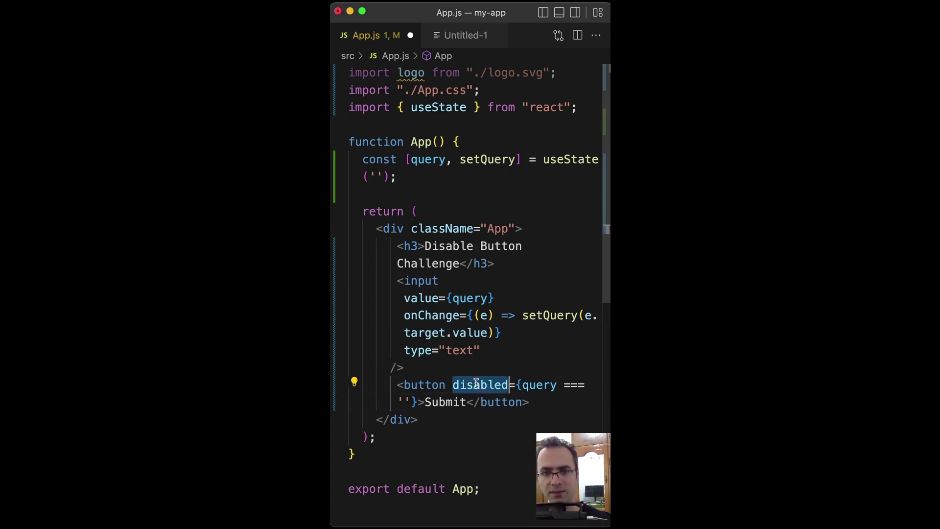
{"action": "double_click", "coordinate": [535, 385]}
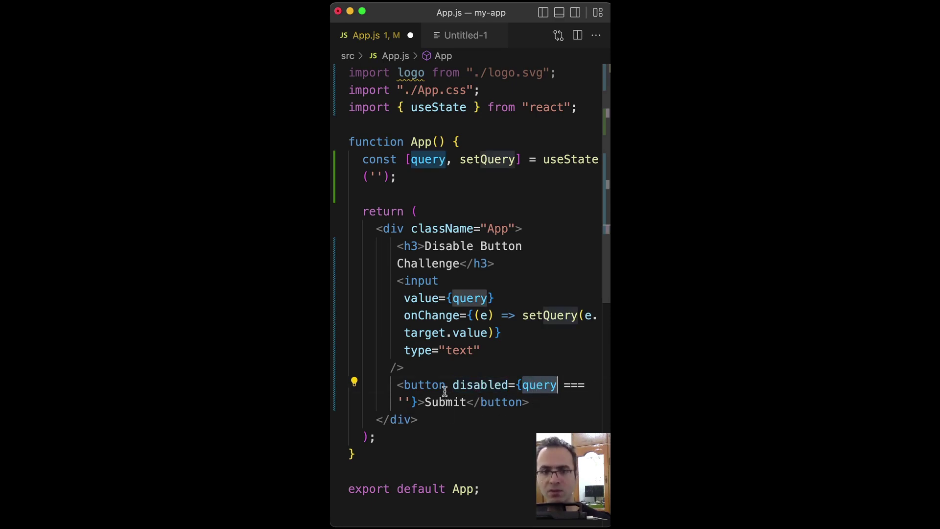
{"action": "left_click_drag", "start_coordinate": [403, 389], "coordinate": [568, 395]}
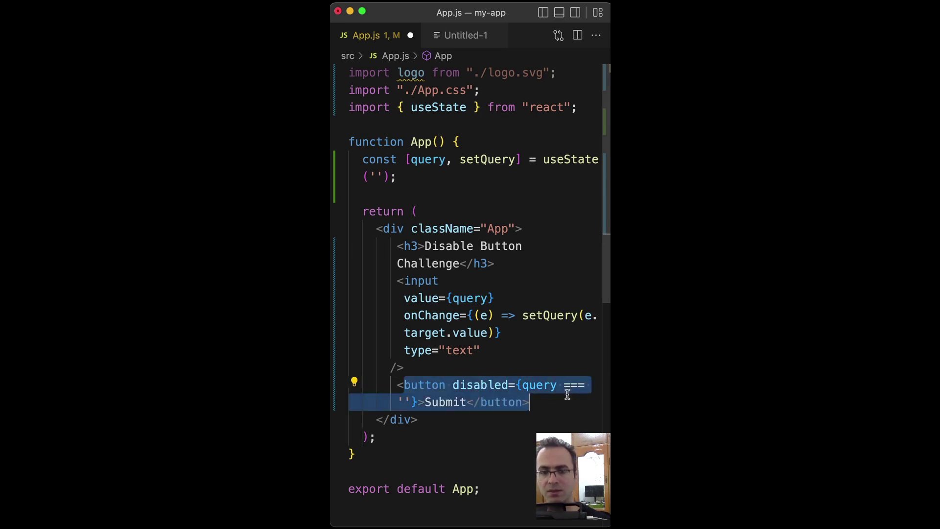
{"action": "left_click", "coordinate": [541, 384]}
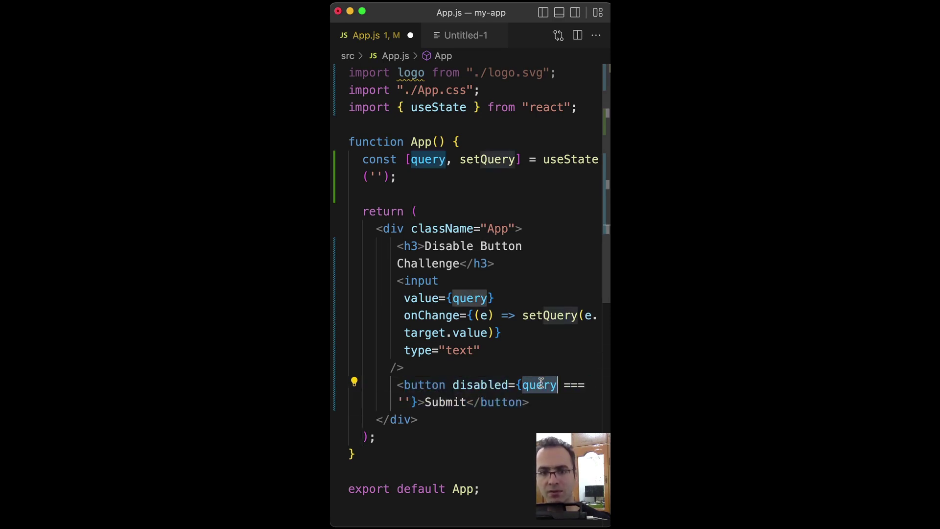
Save App.js, then in Chrome erase the field's text to watch Submit disable again
{"action": "key", "text": "super+s"}
{"action": "key", "text": "super+Tab"}
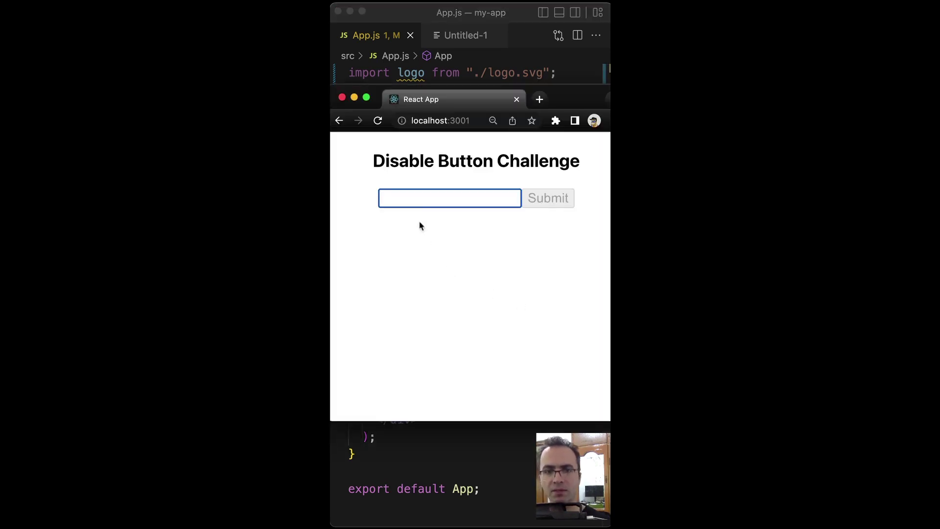
{"action": "type", "text": "test"}
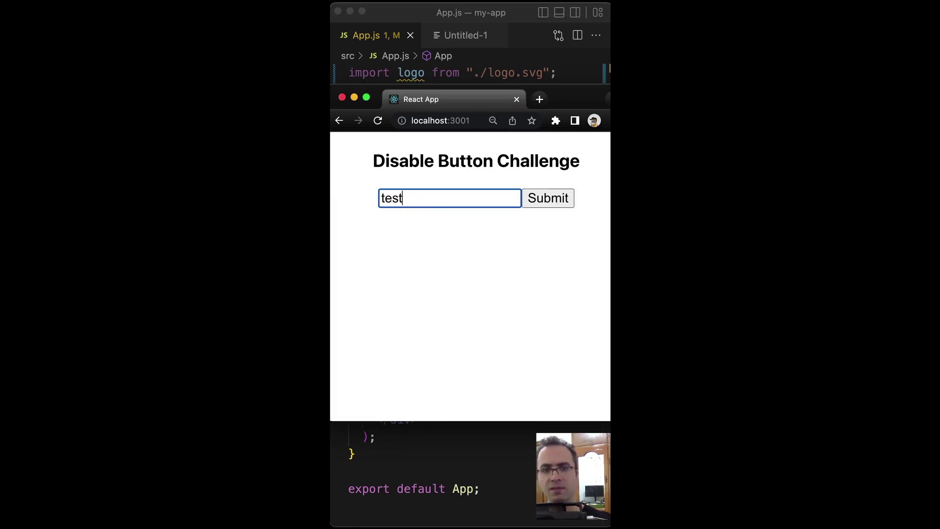
{"action": "key", "text": "BackSpace"}
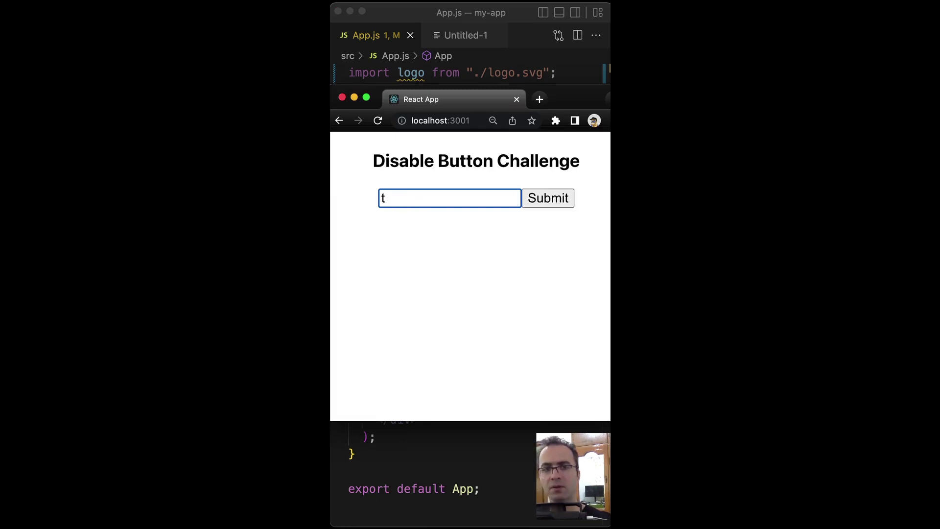
{"action": "key", "text": "BackSpace"}
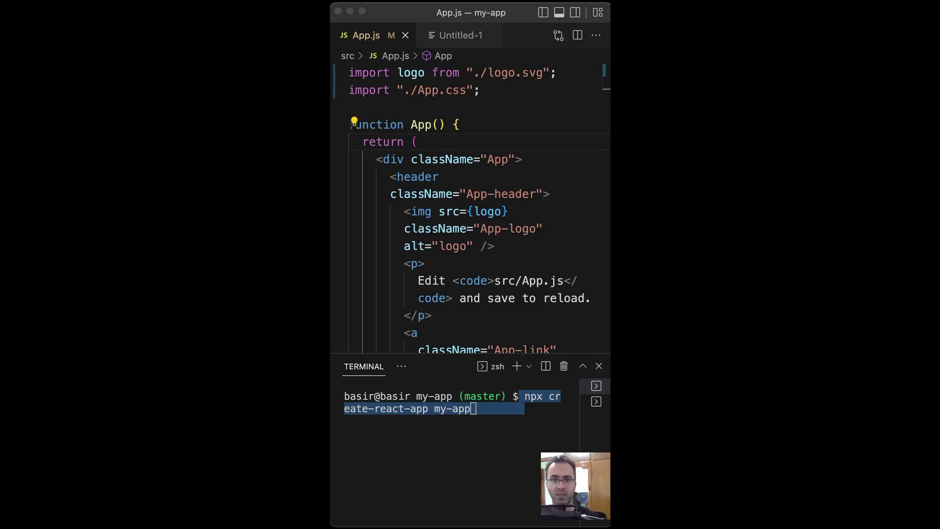
Close the terminal and replace the header block with an input using handleOnChange, value query and placeholder Search
{"action": "key", "text": "ctrl+grave"}
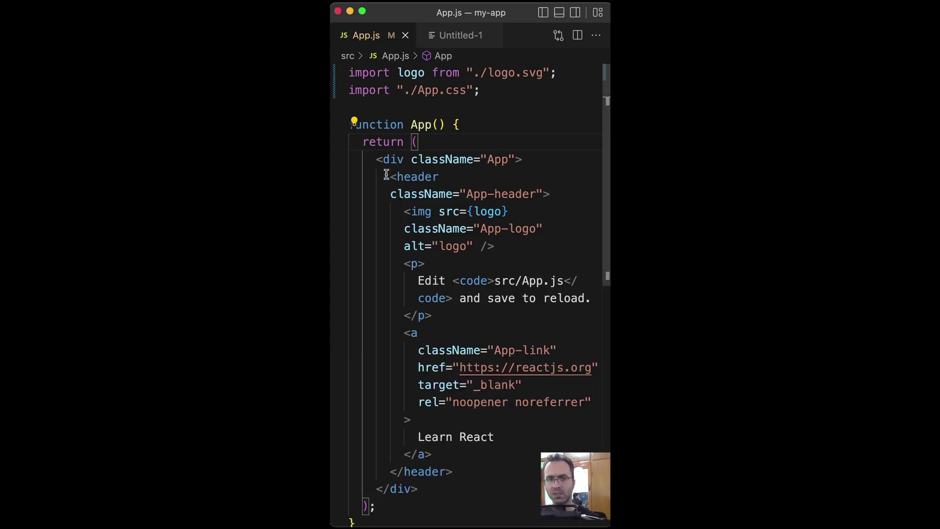
{"action": "mouse_move", "coordinate": [379, 177]}
{"action": "left_mouse_down"}
{"action": "mouse_move", "coordinate": [476, 378]}
{"action": "mouse_move", "coordinate": [452, 472]}
{"action": "left_mouse_up"}
{"action": "key", "text": "BackSpace"}
{"action": "left_click", "coordinate": [414, 180]}
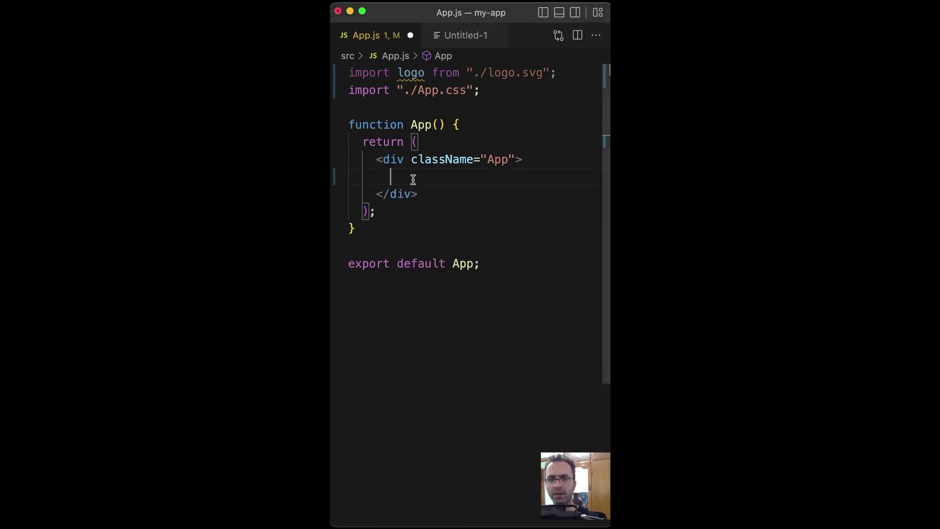
{"action": "type", "text": "<input onChange={handleOnChange} value={query} placeholder=\"Search\" />"}
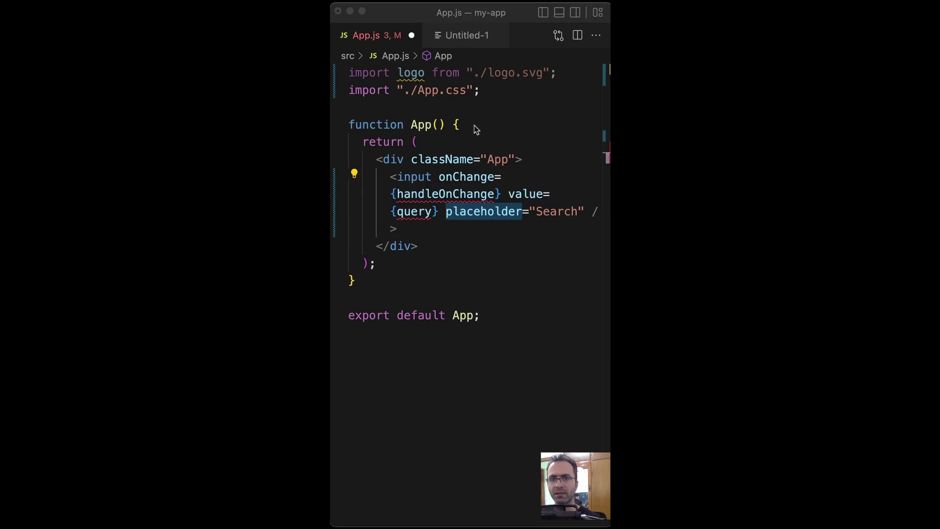
Add query and apiQuery useState hooks at the top of App, auto-importing useState
{"action": "left_click", "coordinate": [474, 126]}
{"action": "key", "text": "Return"}
{"action": "type", "text": "const [query, setQuery] = useState"}
{"action": "key", "text": "Return"}
{"action": "type", "text": "(\"\");"}
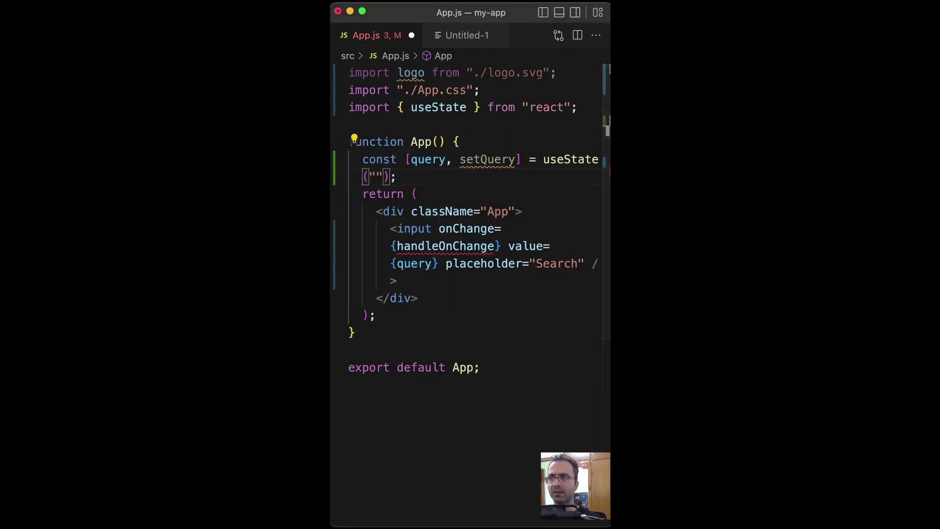
{"action": "left_click", "coordinate": [433, 169]}
{"action": "key", "text": "Return"}
{"action": "key", "text": "Return"}
{"action": "type", "text": "const [apiQuery, setApiQuery] = useState(\"\");"}
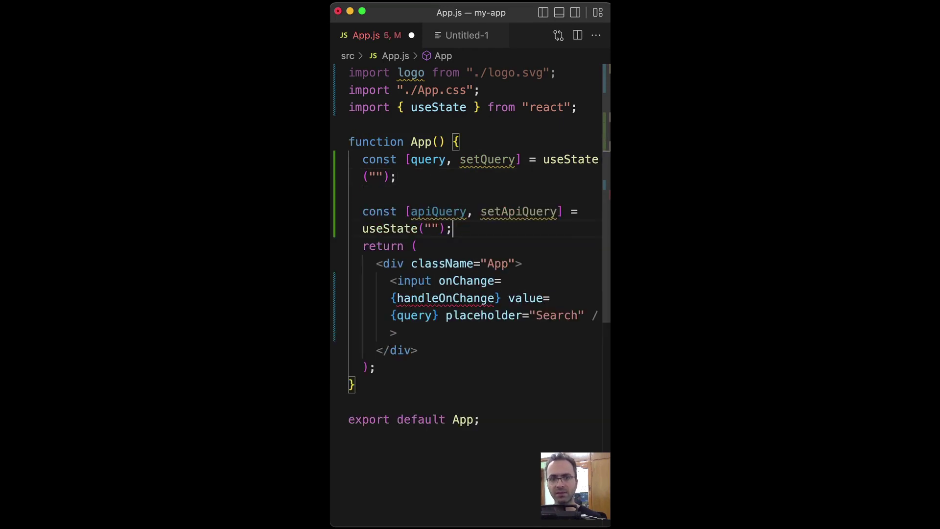
{"action": "key", "text": "Return"}
{"action": "key", "text": "Return"}
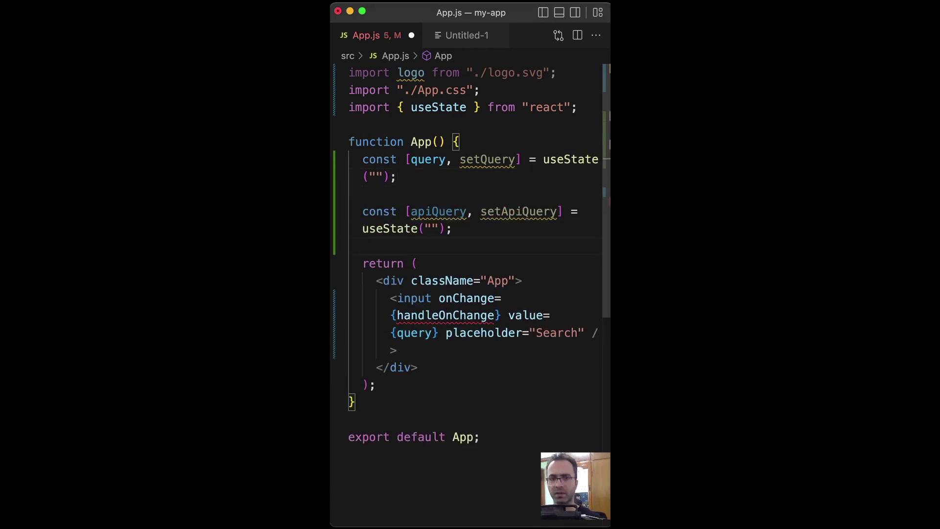
Write a useEffect on [query] whose setTimeout sets apiQuery to query after 500 ms
{"action": "left_click", "coordinate": [385, 249]}
{"action": "type", "text": "useEffect(() => { },"}
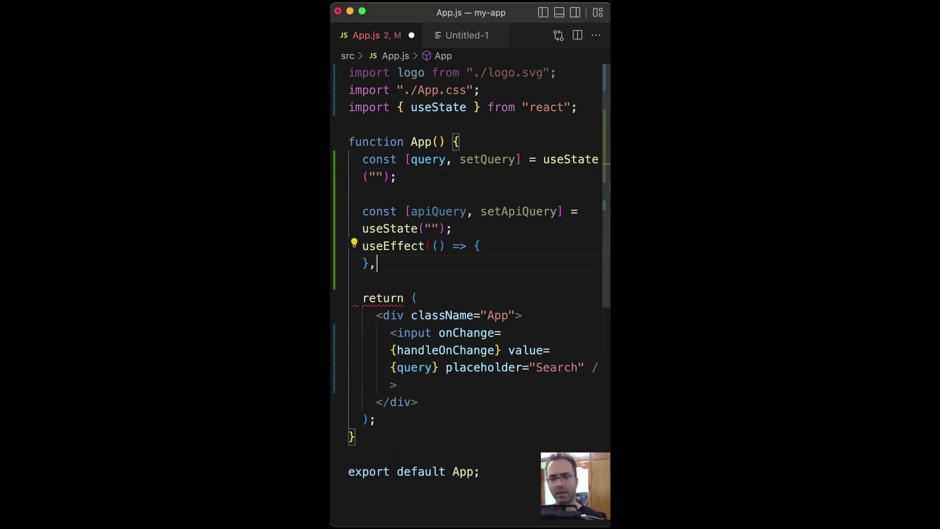
{"action": "type", "text": "]"}
{"action": "type", "text": "query"}
{"action": "type", "text": ");"}
{"action": "key", "text": "Up"}
{"action": "key", "text": "ctrl+space"}
{"action": "key", "text": "Return"}
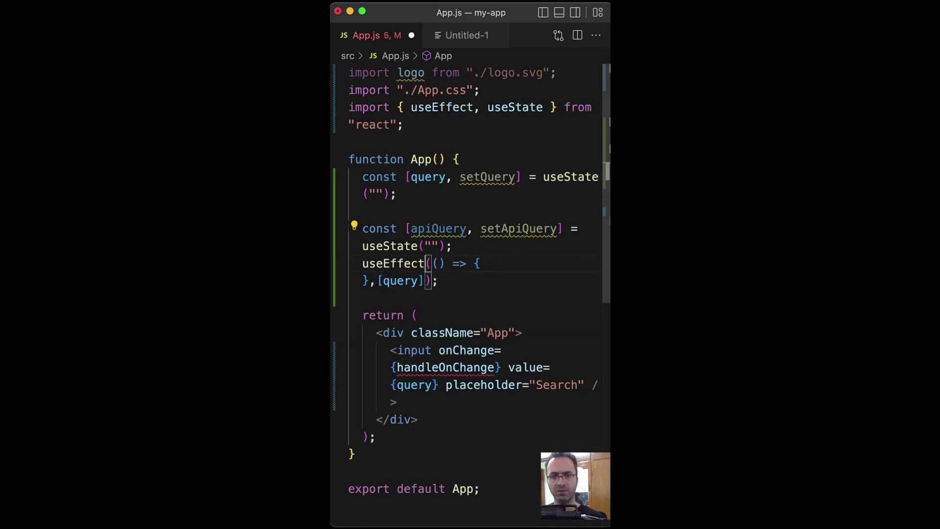
{"action": "key", "text": "End"}
{"action": "key", "text": "Return"}
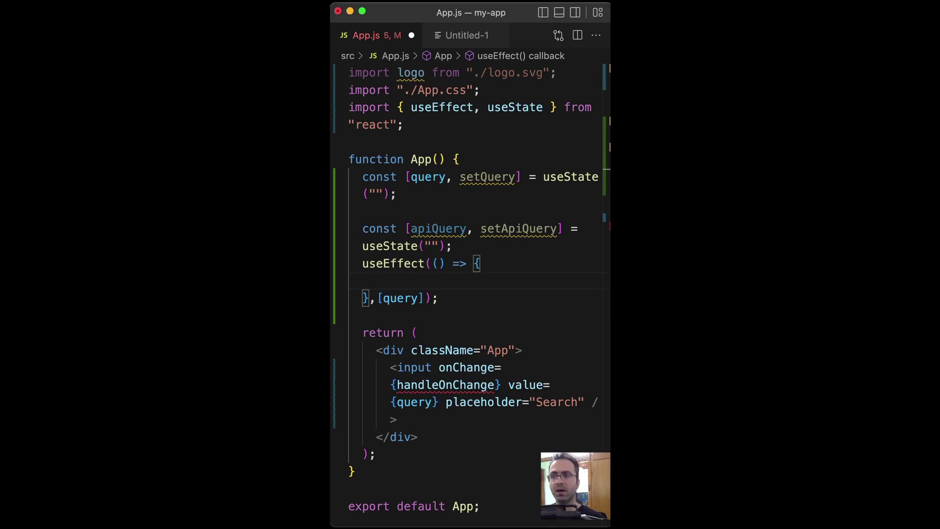
{"action": "key", "text": "super+Tab"}
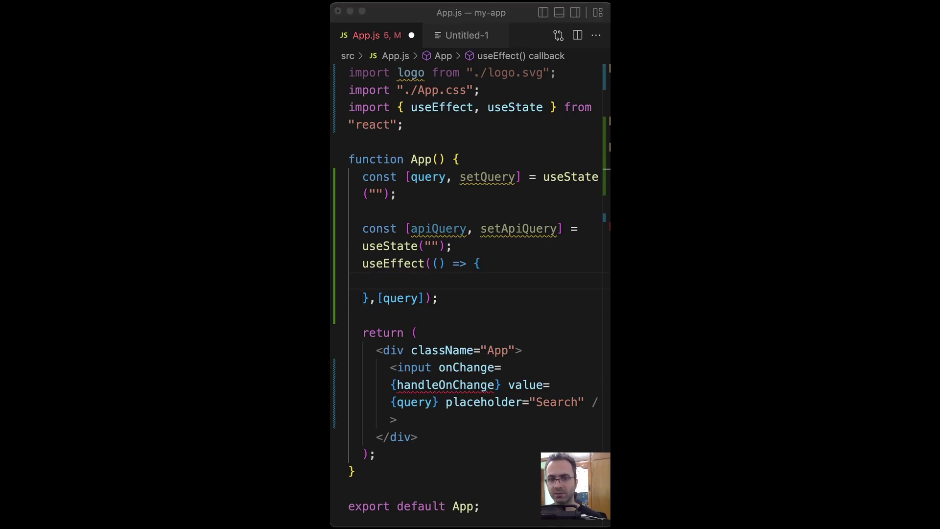
{"action": "key", "text": "super+Tab"}
{"action": "type", "text": "const timeoutId = setTimeout(() => {   setApiQuery(query); }, 500);"}
{"action": "double_click", "coordinate": [450, 282]}
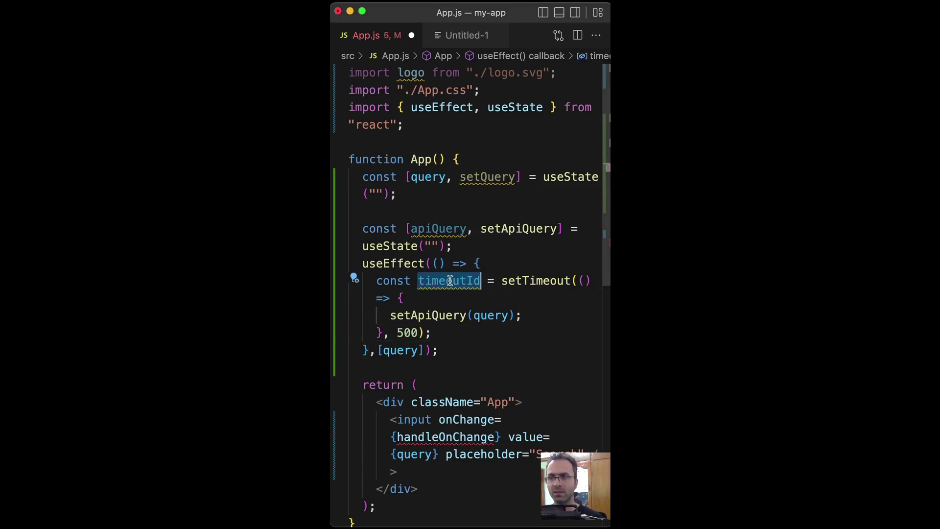
Return a cleanup from the effect that calls clearTimeout(timeoutId)
{"action": "left_click", "coordinate": [451, 333]}
{"action": "key", "text": "Return"}
{"action": "type", "text": "return () => clearTimeout(timeoutId);"}
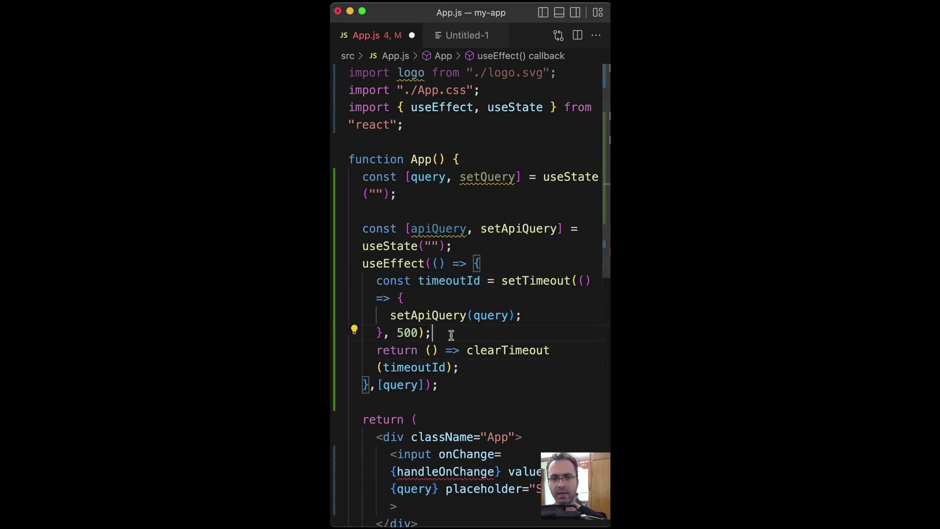
{"action": "key", "text": "Return"}
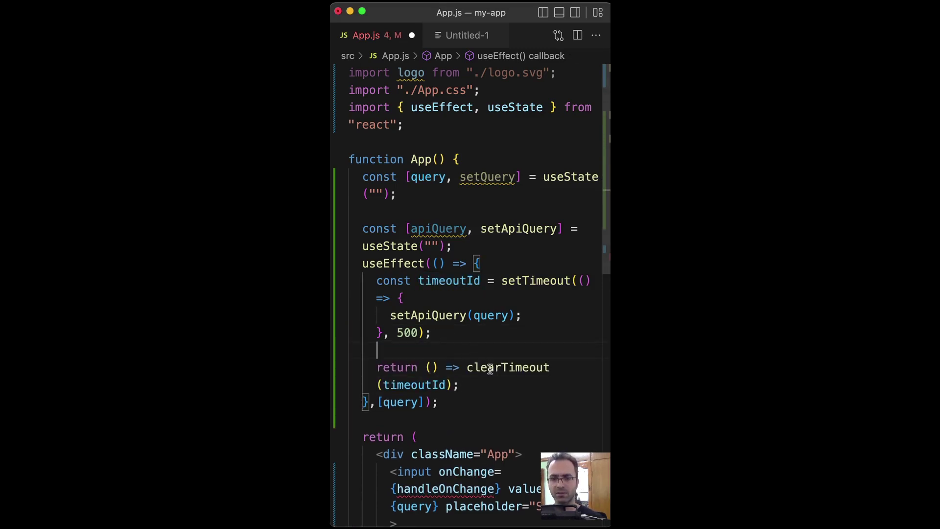
{"action": "double_click", "coordinate": [490, 366]}
{"action": "left_click", "coordinate": [408, 383]}
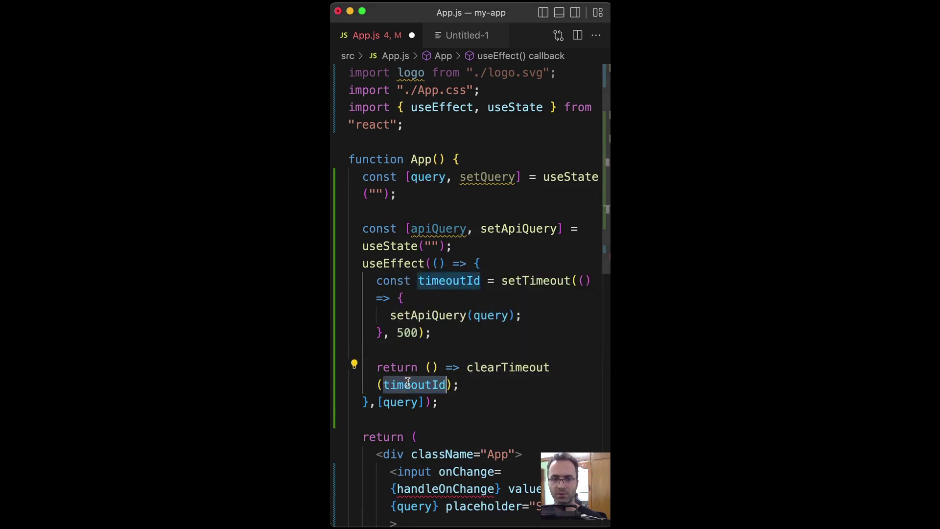
{"action": "key", "text": "End"}
{"action": "key", "text": "Return"}
{"action": "scroll", "coordinate": [434, 295], "scroll_direction": "down", "scroll_amount": 3}
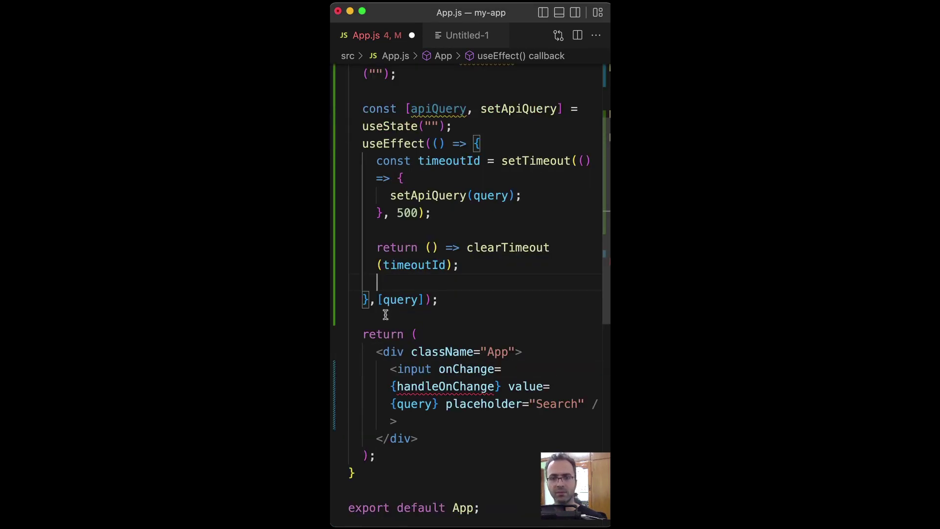
Add handleOnChange calling setQuery(event.target.value) and an <h1>{apiQuery}</h1> heading
{"action": "left_click", "coordinate": [384, 315]}
{"action": "key", "text": "Return"}
{"action": "type", "text": "const handleOnChange = (event) => {   setQuery(event.target.value); };"}
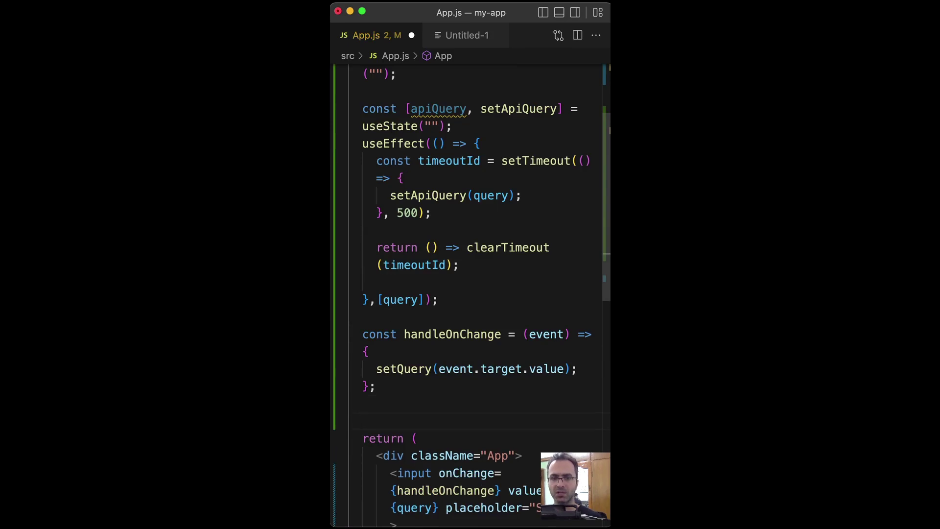
{"action": "mouse_move", "coordinate": [548, 370]}
{"action": "scroll", "coordinate": [548, 368], "scroll_direction": "down", "scroll_amount": 3}
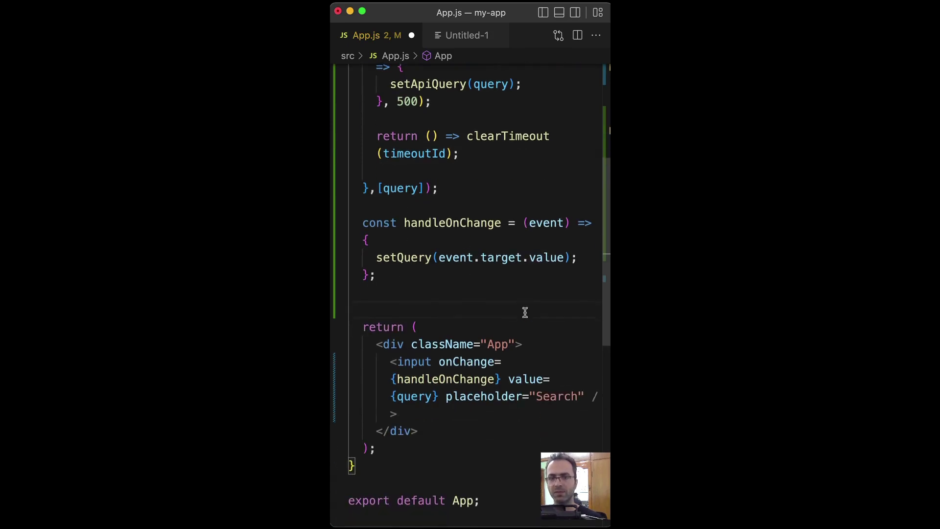
{"action": "double_click", "coordinate": [542, 223]}
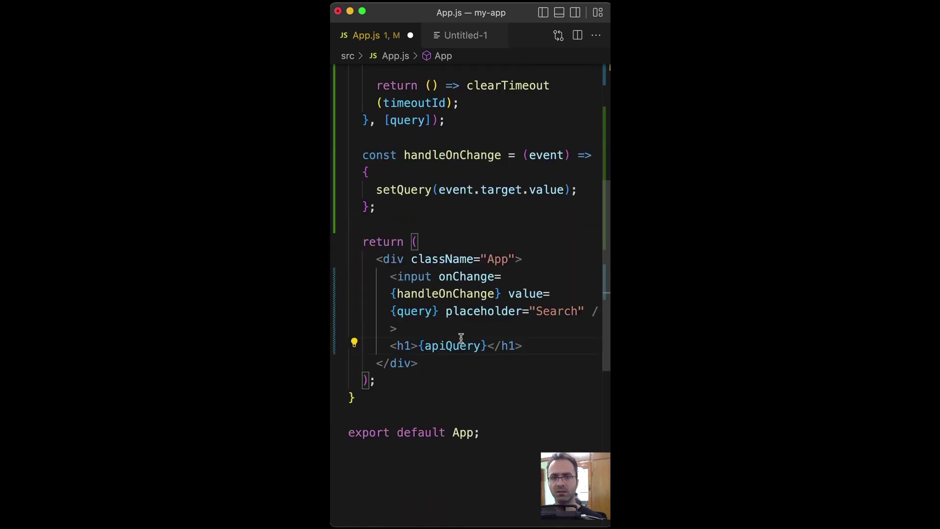
{"action": "double_click", "coordinate": [462, 342]}
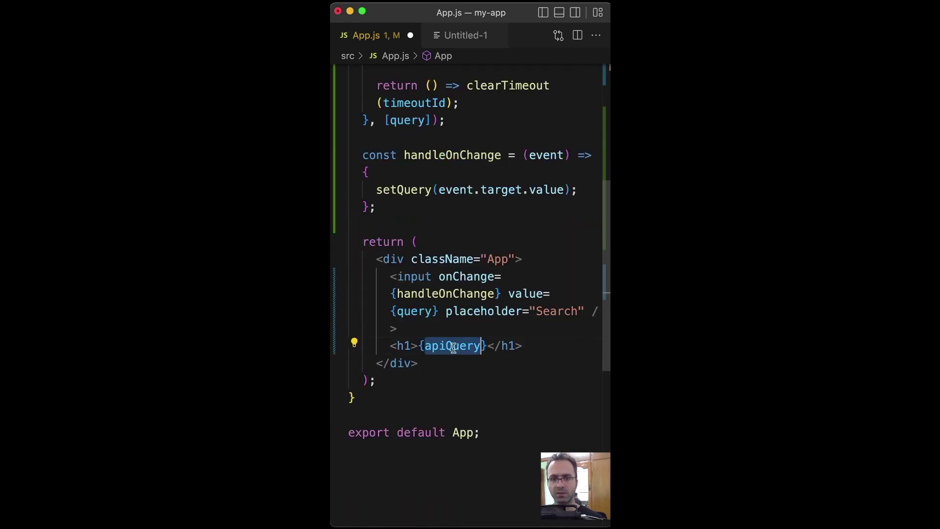
{"action": "scroll", "coordinate": [451, 254], "scroll_direction": "up", "scroll_amount": 1}
Save App.js and try the Search field in the running app
{"action": "key", "text": "super+s"}
{"action": "key", "text": "super+Tab"}
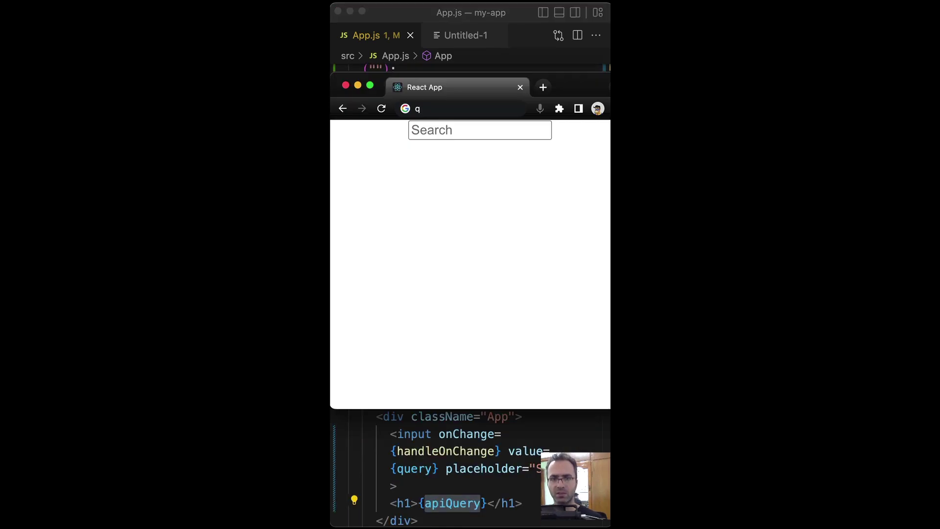
{"action": "left_click", "coordinate": [502, 133]}
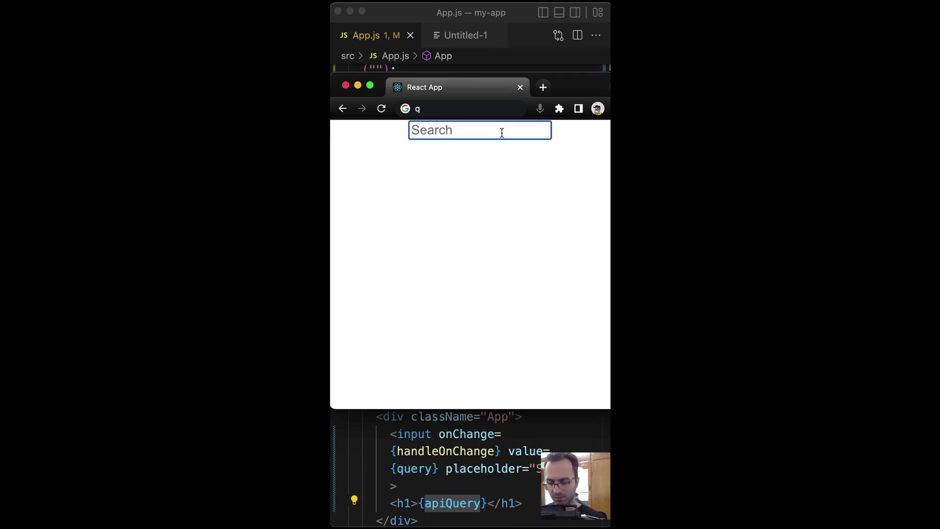
{"action": "type", "text": "test"}
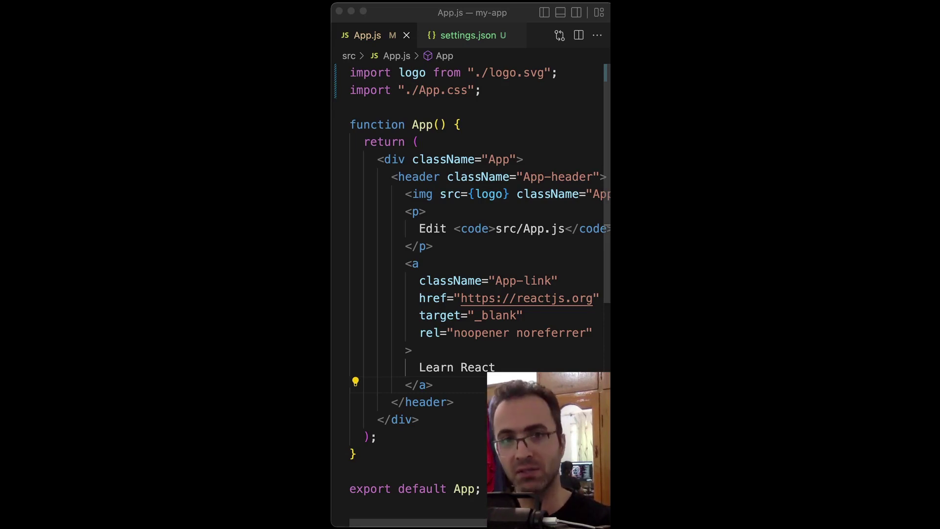
Delete the template <header> block from the App div
{"action": "left_click", "coordinate": [414, 141]}
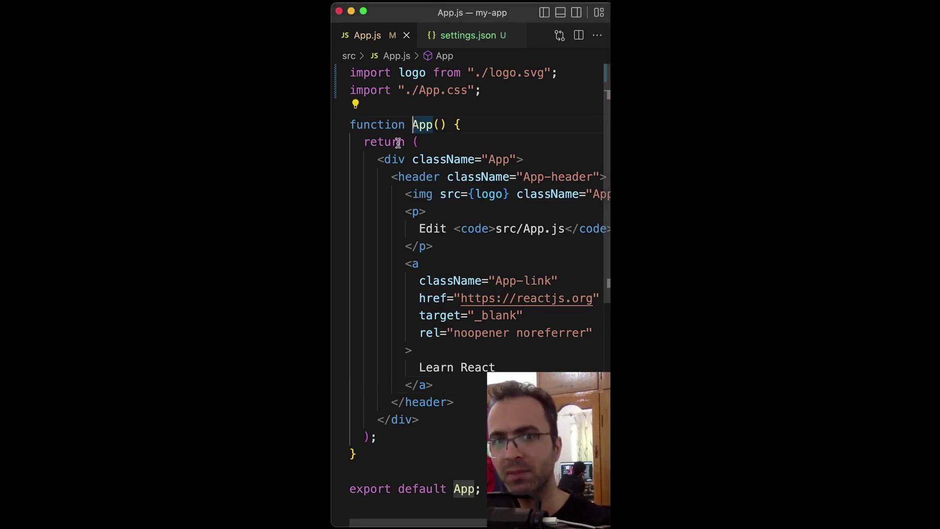
{"action": "mouse_move", "coordinate": [379, 176]}
{"action": "left_mouse_down"}
{"action": "mouse_move", "coordinate": [455, 317]}
{"action": "mouse_move", "coordinate": [478, 393]}
{"action": "left_mouse_up"}
{"action": "key", "text": "BackSpace"}
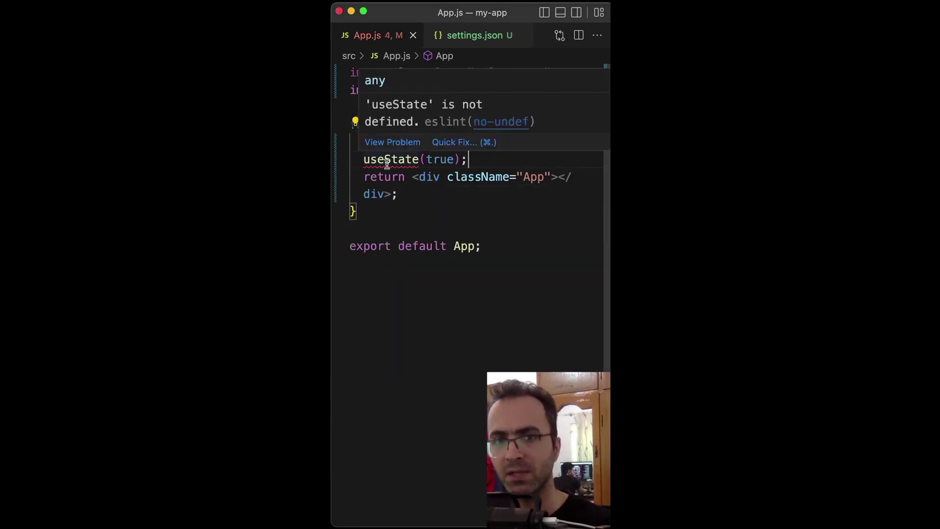
Add const [show, toggleShow] = useState(true) and import useState from react
{"action": "left_click", "coordinate": [411, 142]}
{"action": "double_click", "coordinate": [479, 141]}
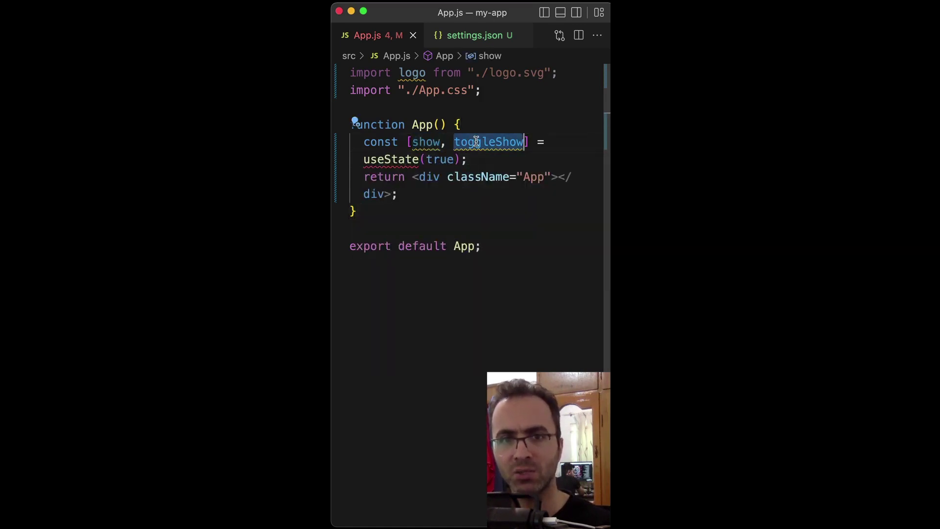
{"action": "left_click", "coordinate": [420, 142]}
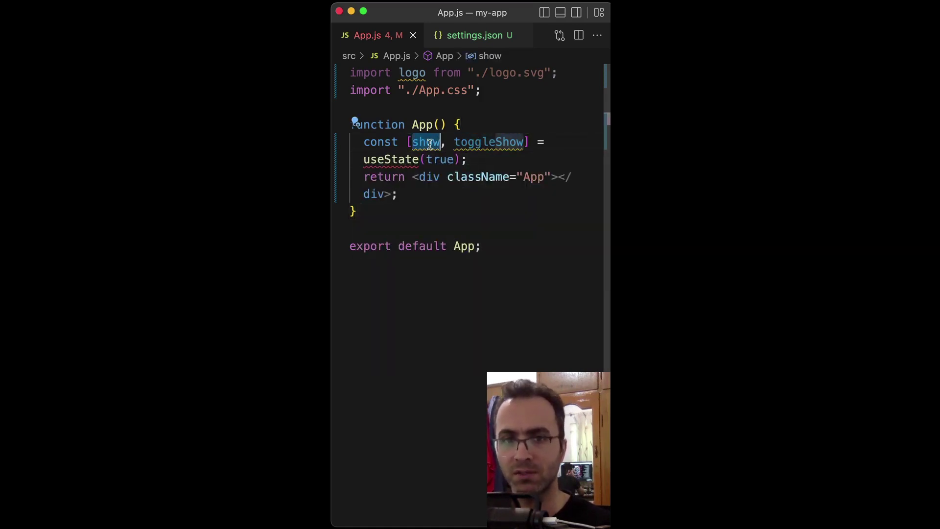
{"action": "left_click", "coordinate": [420, 160]}
{"action": "key", "text": "ctrl+space"}
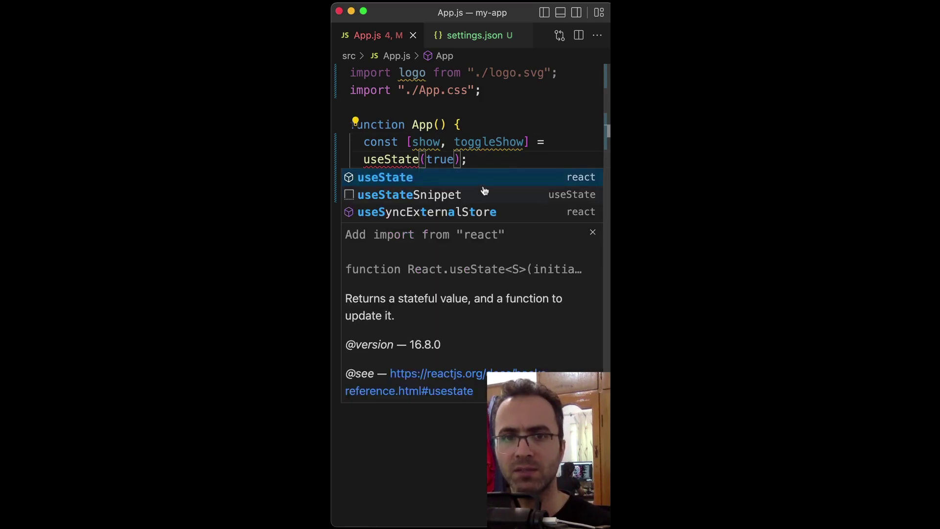
{"action": "key", "text": "Return"}
Add a Show button and a Hello World heading inside the App div
{"action": "left_click", "coordinate": [559, 194]}
{"action": "key", "text": "Return"}
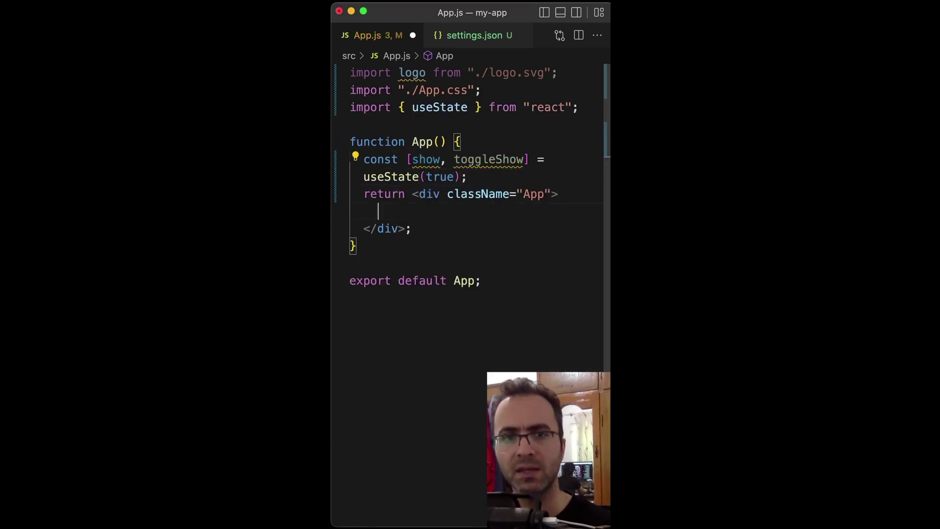
{"action": "type", "text": "<button"}
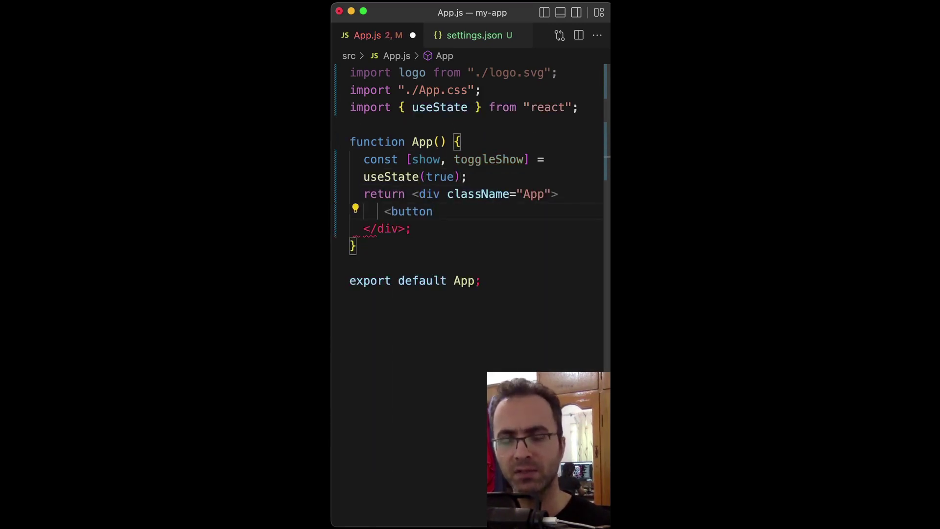
{"action": "type", "text": ">"}
{"action": "key", "text": "Return"}
{"action": "type", "text": "{show ? \"Show\" : \"Hide\"}"}
{"action": "double_click", "coordinate": [452, 228]}
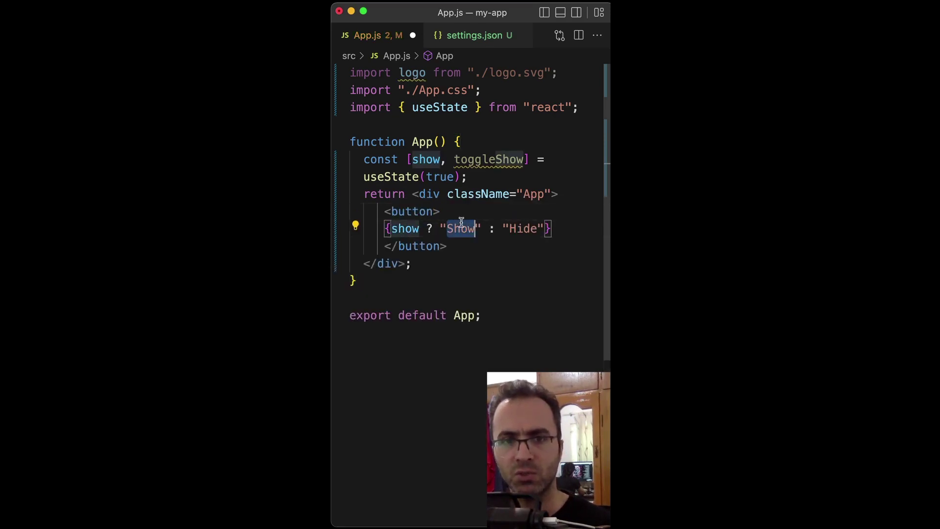
{"action": "left_click", "coordinate": [456, 251]}
{"action": "key", "text": "Return"}
{"action": "type", "text": "{show && <h2>Hello World!</h2>}"}
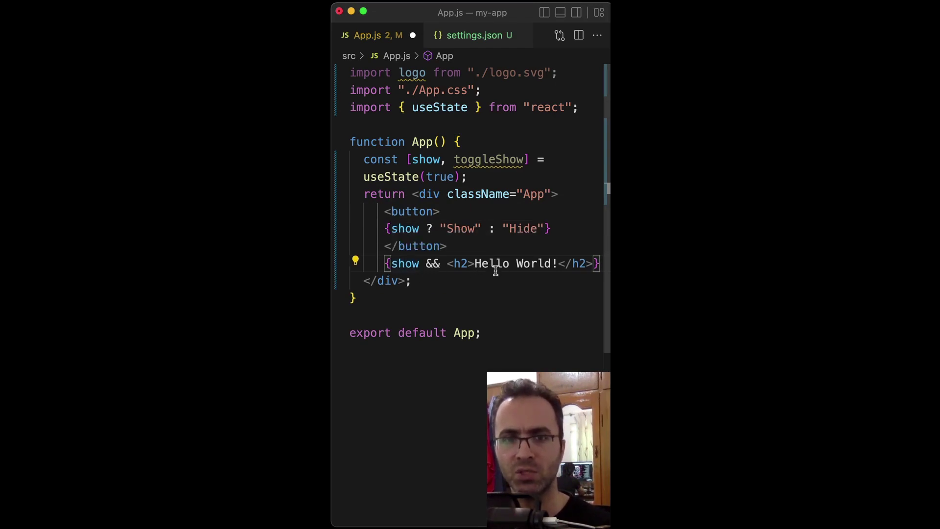
Give the button an onClick that calls toggleShow(!show)
{"action": "left_click", "coordinate": [434, 211]}
{"action": "key", "text": "Return"}
{"action": "type", "text": "onClick={() => toggleShow(!show)}>"}
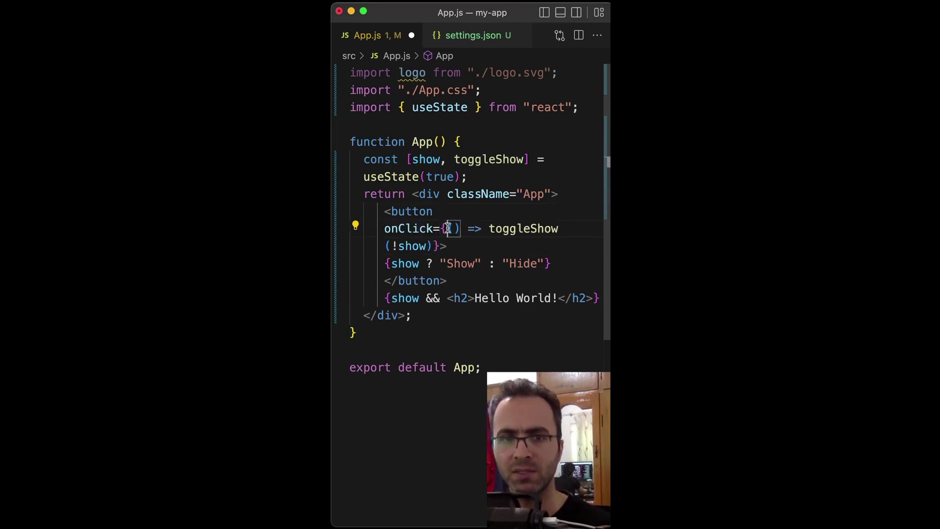
{"action": "left_click_drag", "start_coordinate": [443, 229], "coordinate": [440, 246]}
{"action": "left_click", "coordinate": [516, 229]}
{"action": "double_click", "coordinate": [517, 229]}
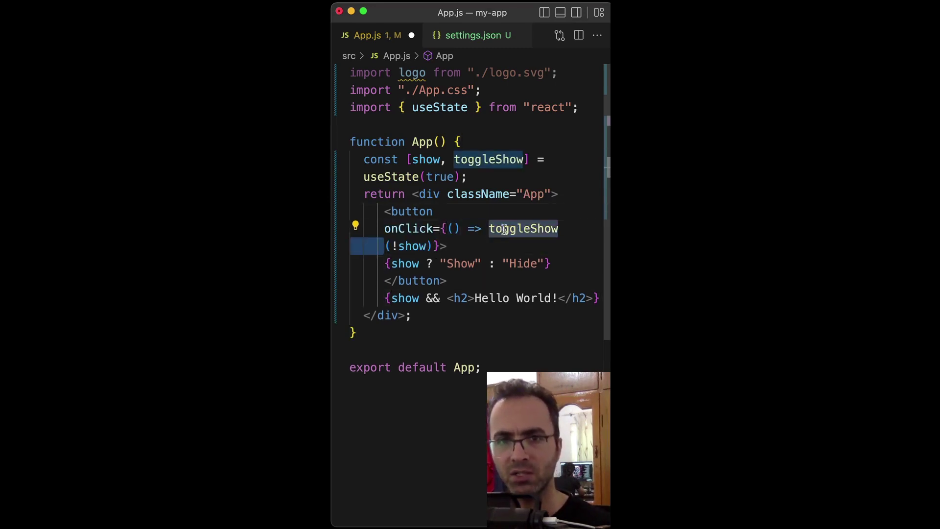
{"action": "left_click", "coordinate": [410, 246]}
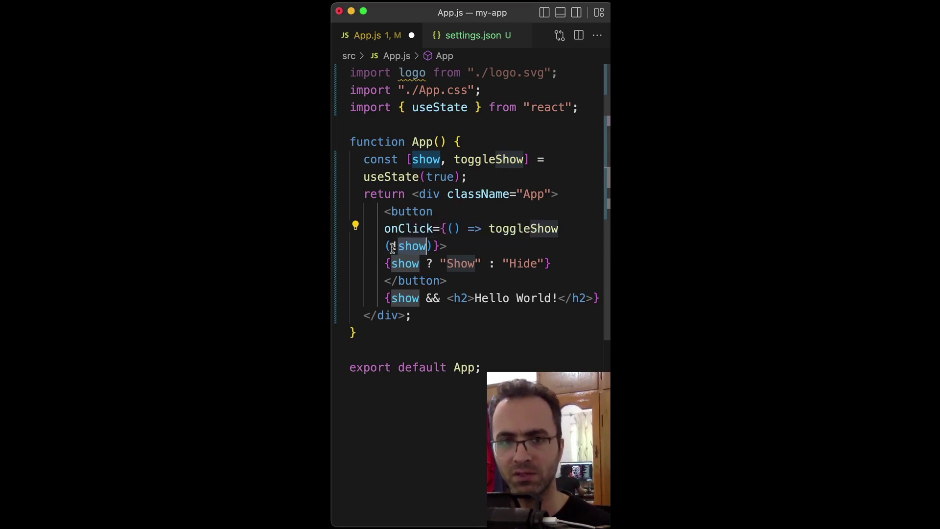
{"action": "left_click_drag", "start_coordinate": [392, 248], "coordinate": [427, 245]}
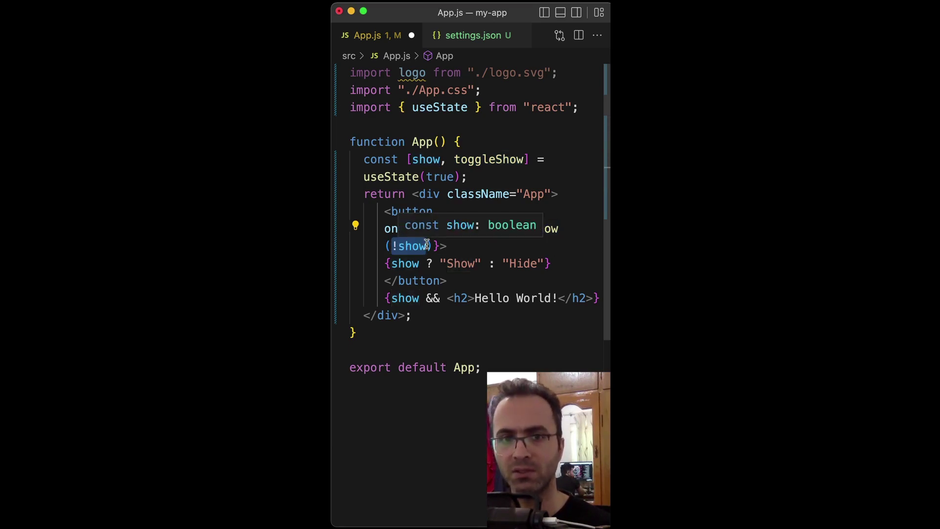
Change the button's ternary labels to "Hide" : "Show" and save App.js
{"action": "key", "text": "super+s"}
{"action": "double_click", "coordinate": [478, 203]}
{"action": "key", "text": "BackSpace"}
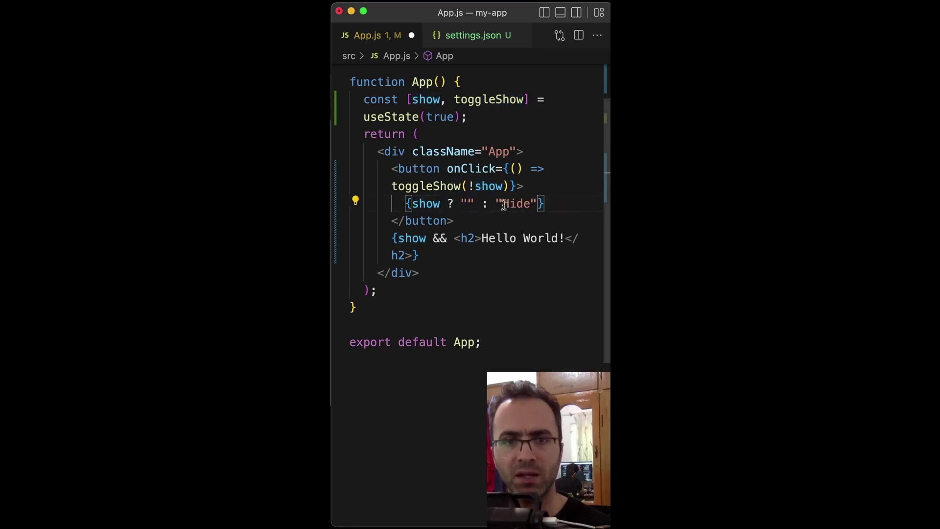
{"action": "double_click", "coordinate": [515, 204]}
{"action": "type", "text": "Show"}
{"action": "left_click", "coordinate": [465, 204]}
{"action": "type", "text": "Hide"}
{"action": "key", "text": "super+s"}
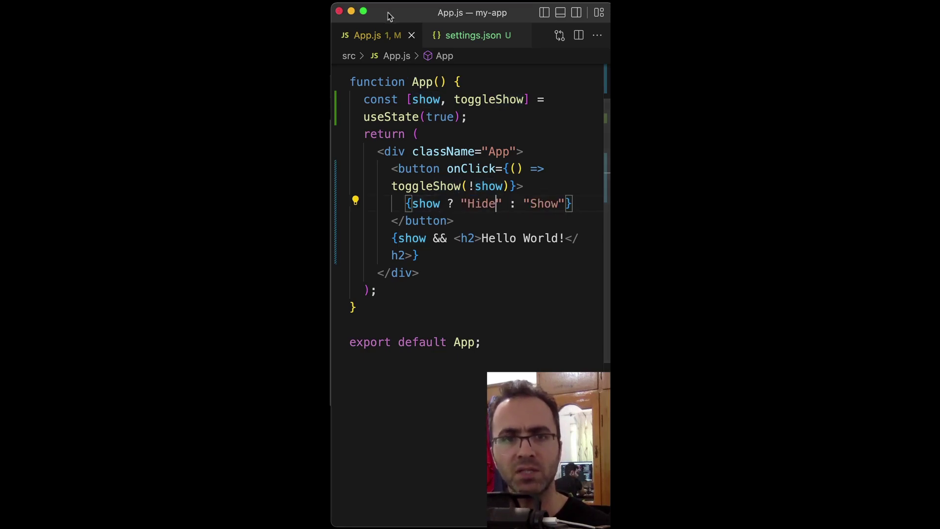
{"action": "key", "text": "ctrl+grave"}
{"action": "type", "text": "npm start"}
Run npm start, then hide and restore Hello World with the Hide/Show button
{"action": "key", "text": "Return"}
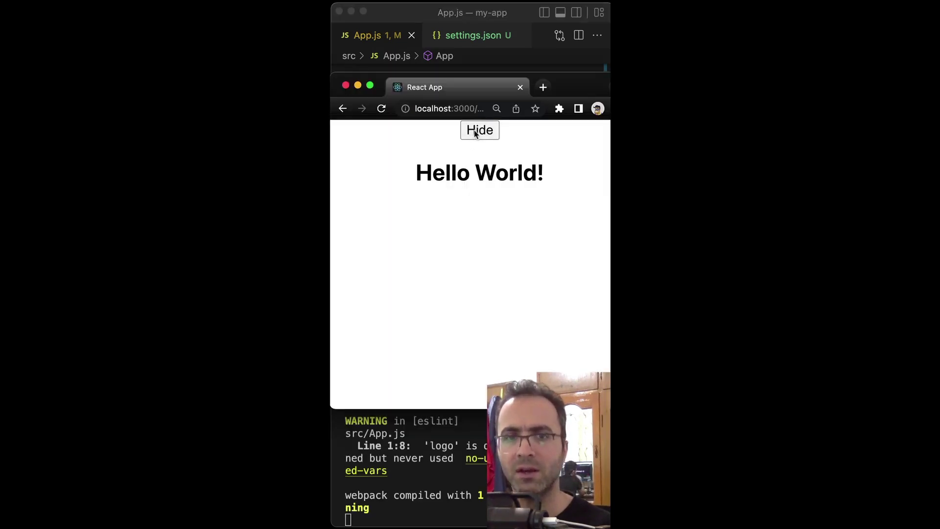
{"action": "left_click", "coordinate": [478, 130]}
{"action": "left_click", "coordinate": [485, 131]}
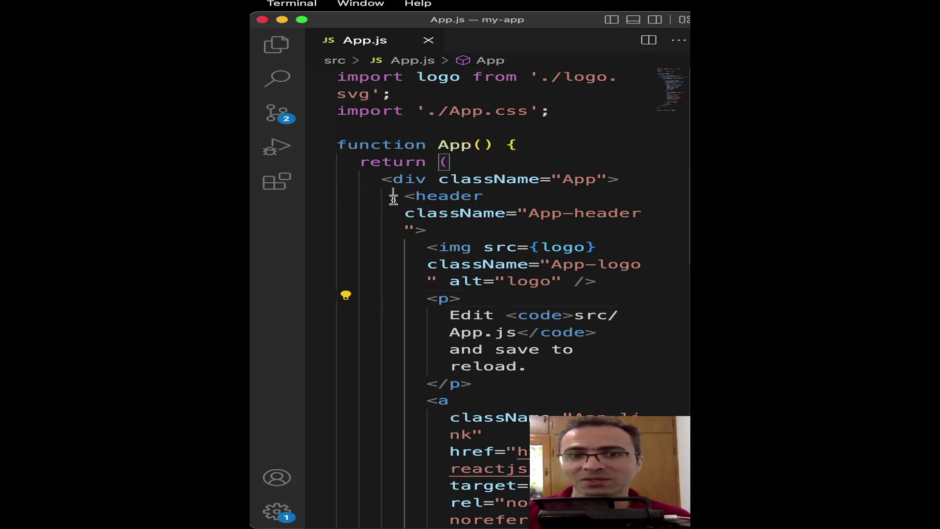
{"action": "scroll", "coordinate": [493, 250], "scroll_direction": "down", "scroll_amount": 5}
Select the <header> block in App.js and check the installed Glean extension's details
{"action": "key", "text": "ctrl+shift+super+Right"}
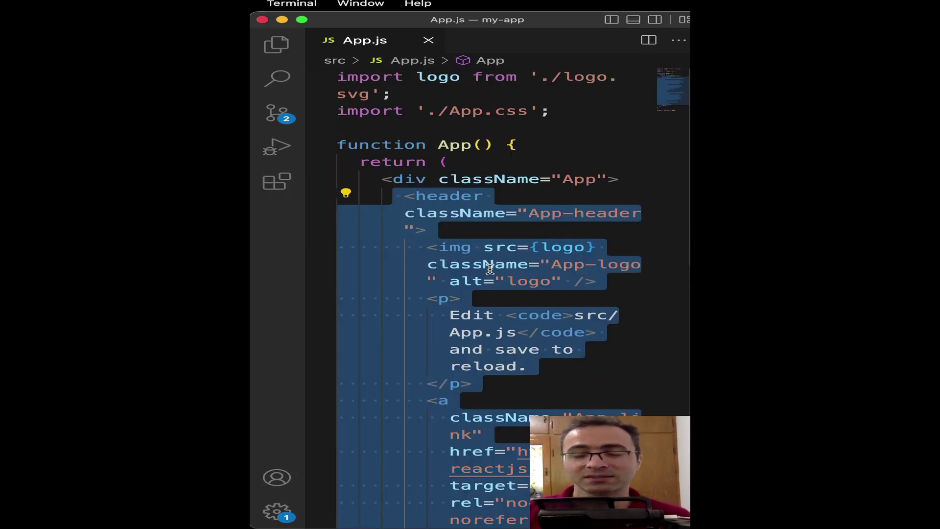
{"action": "left_click", "coordinate": [277, 183]}
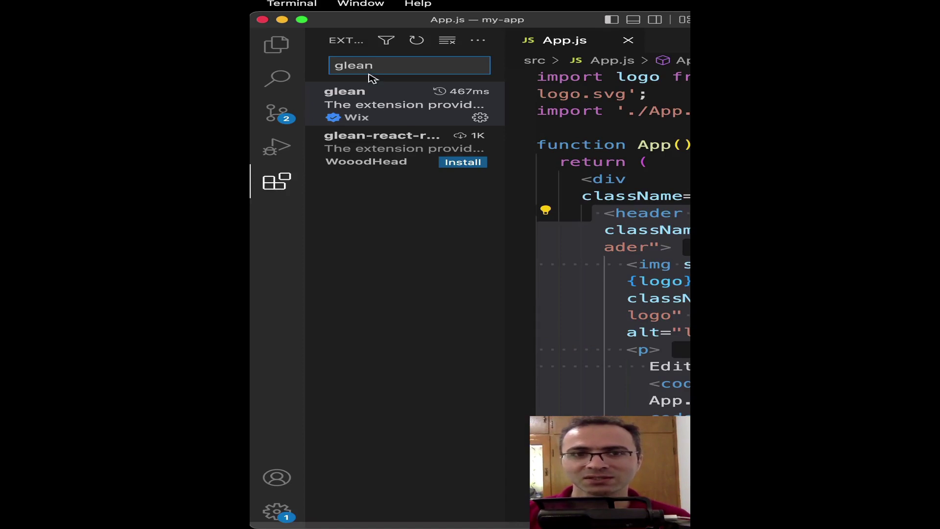
{"action": "left_click", "coordinate": [362, 101]}
{"action": "scroll", "coordinate": [604, 120], "scroll_direction": "right", "scroll_amount": 3}
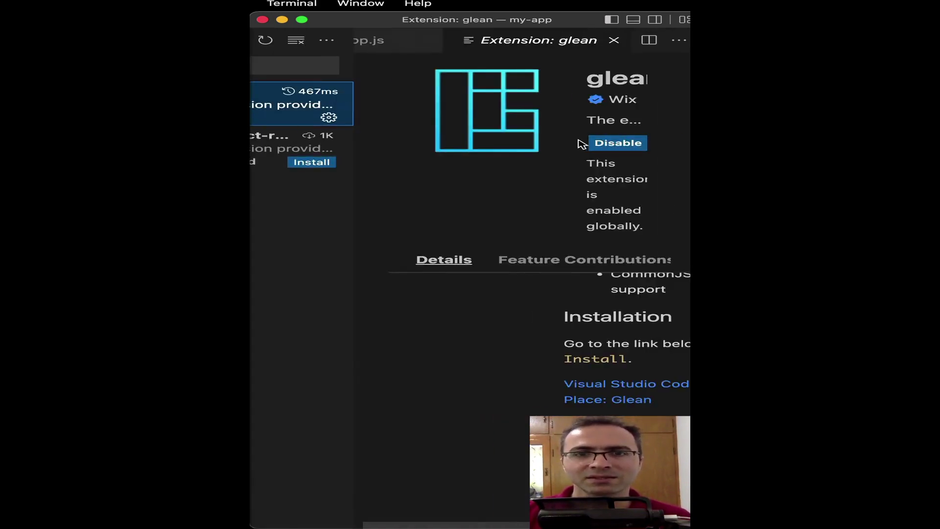
{"action": "scroll", "coordinate": [580, 144], "scroll_direction": "left", "scroll_amount": 3}
{"action": "left_click", "coordinate": [489, 44]}
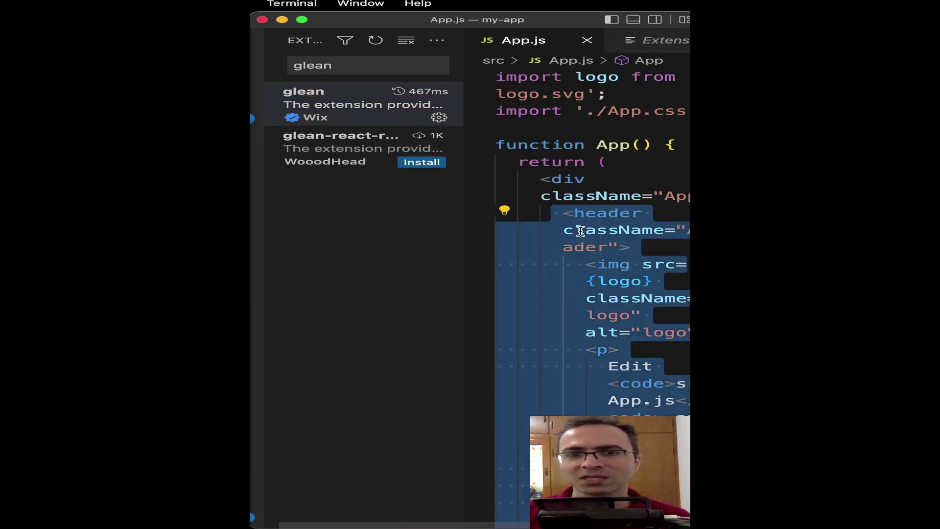
{"action": "key", "text": "super+b"}
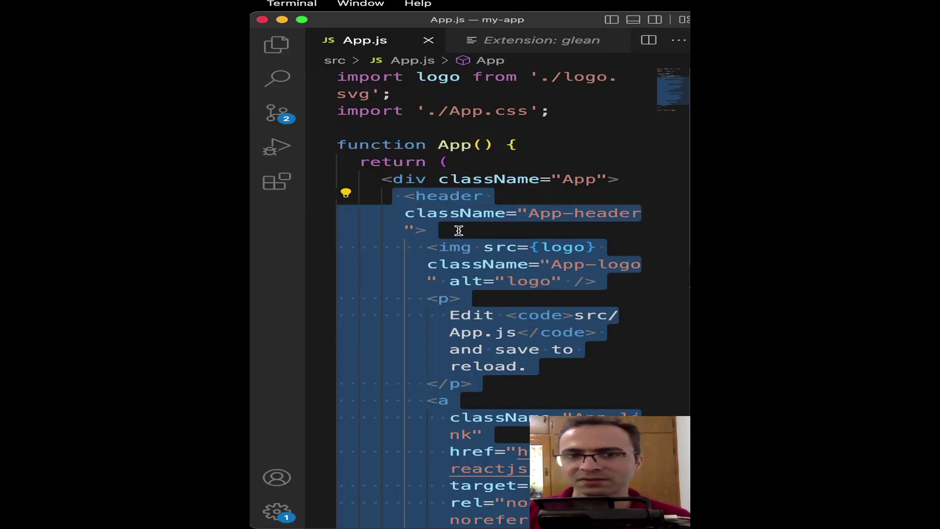
{"action": "scroll", "coordinate": [368, 138], "scroll_direction": "down", "scroll_amount": 2}
Extract the selected header with Glean into a new file at src/components/Header.js
{"action": "left_click", "coordinate": [346, 116]}
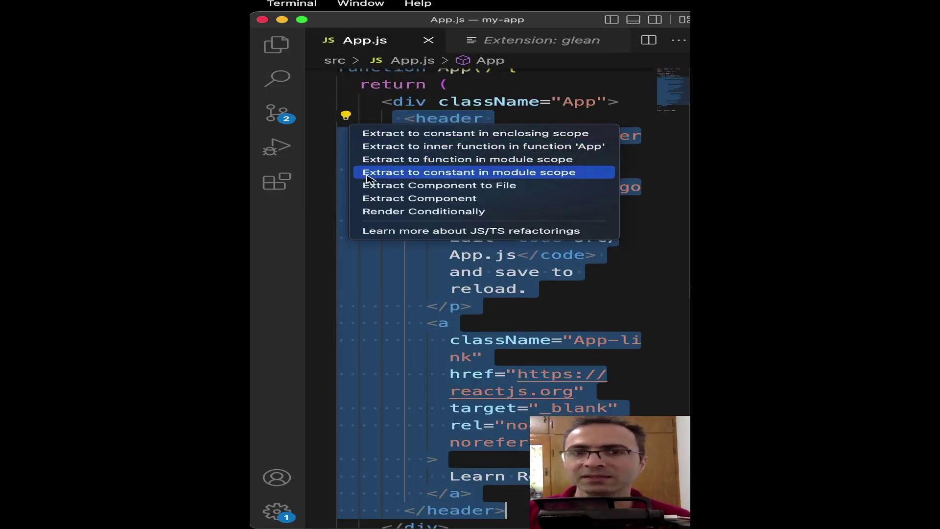
{"action": "left_click", "coordinate": [446, 187]}
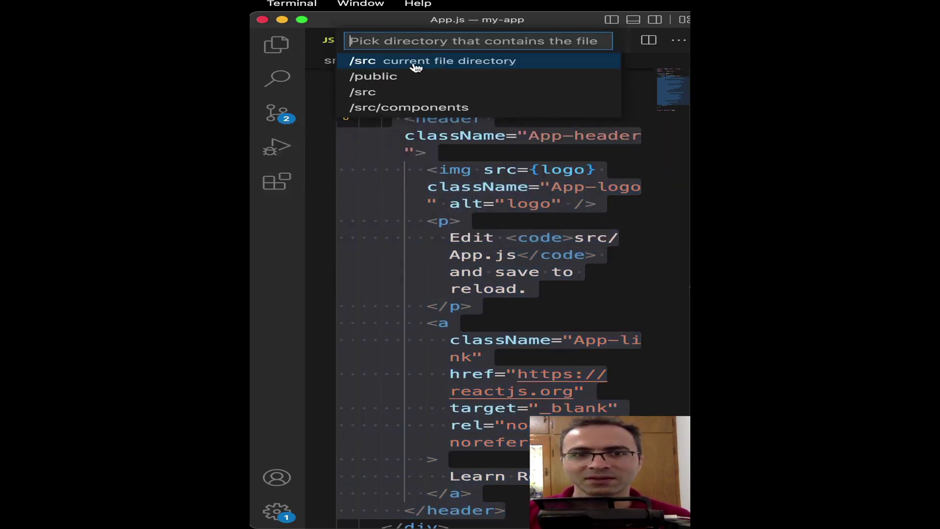
{"action": "left_click", "coordinate": [401, 67]}
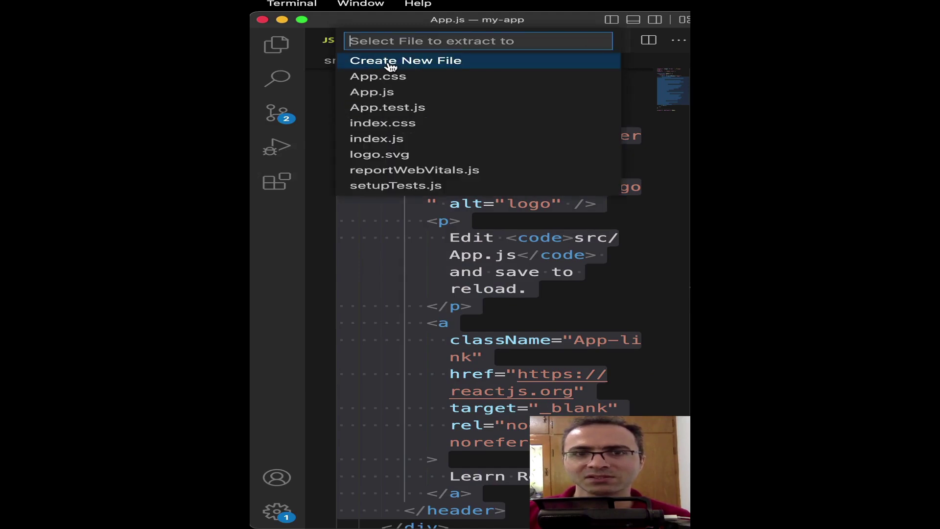
{"action": "left_click", "coordinate": [411, 61]}
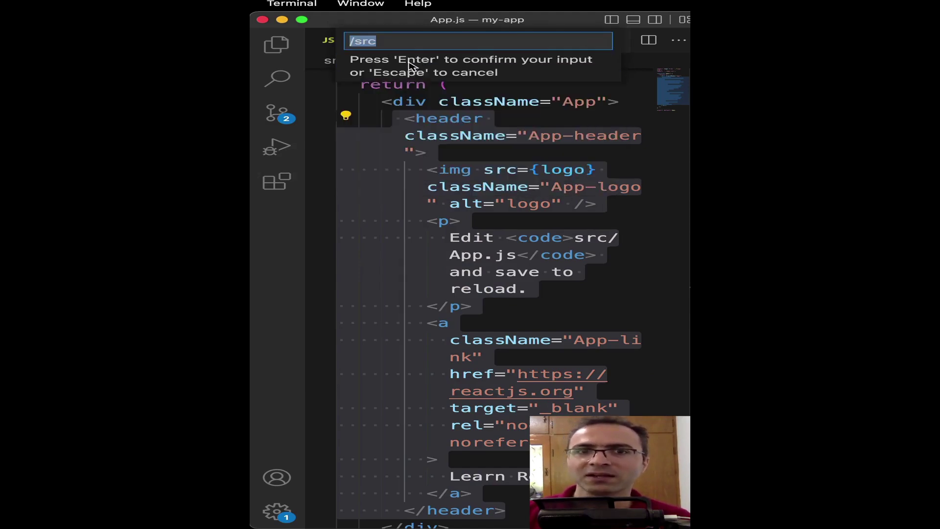
{"action": "key", "text": "Right"}
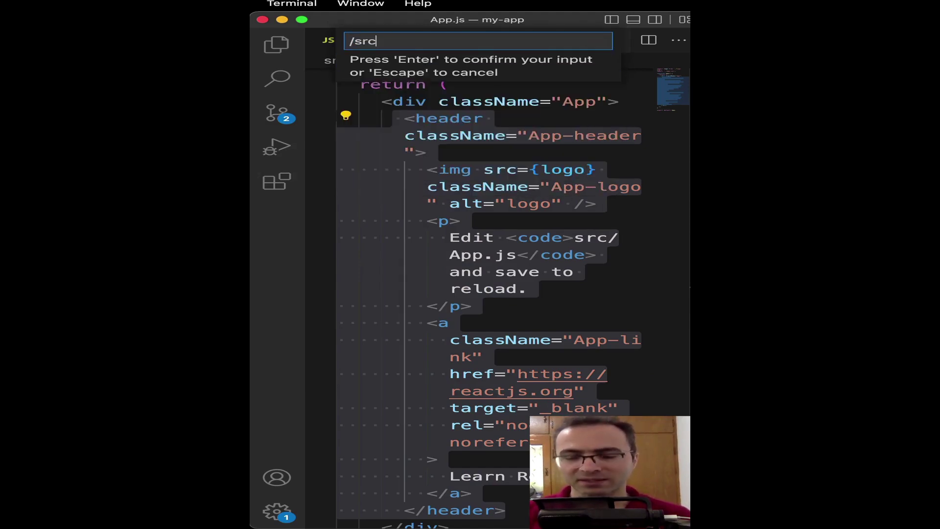
{"action": "type", "text": "components/Header.js"}
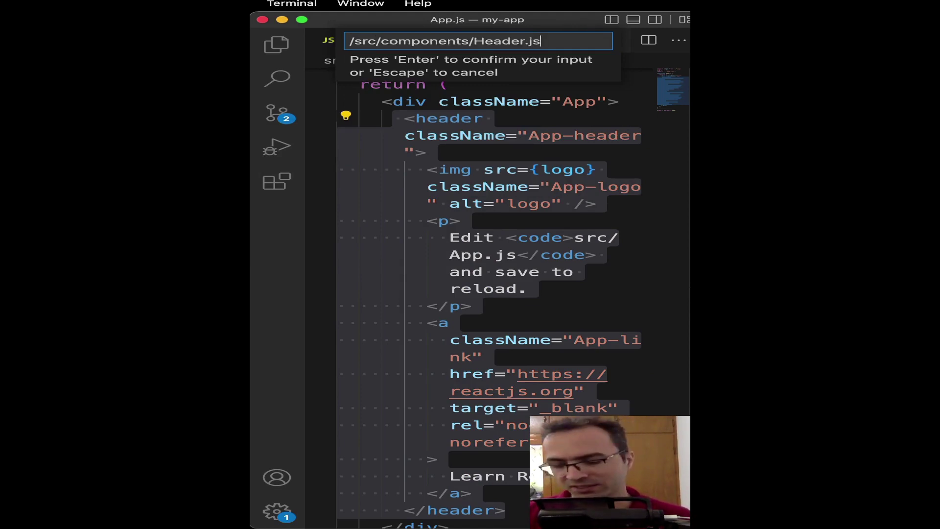
{"action": "key", "text": "Return"}
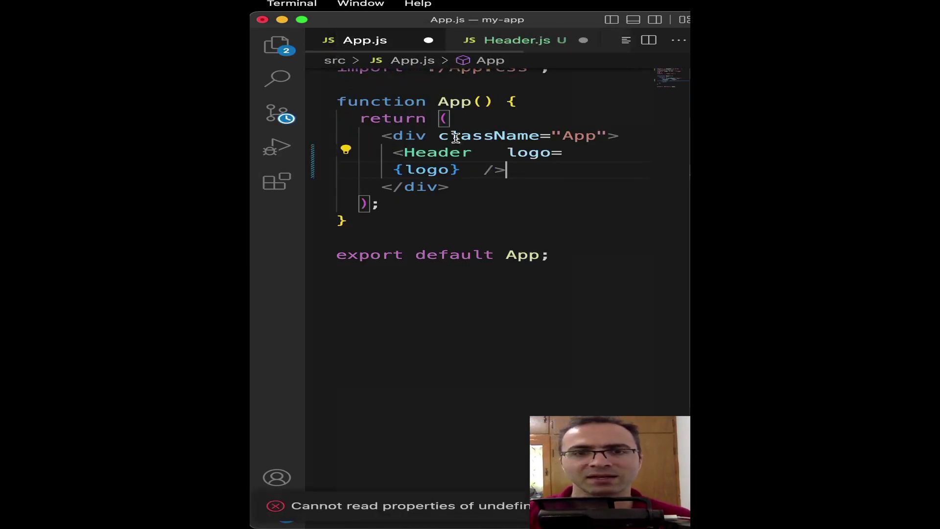
{"action": "left_click_drag", "start_coordinate": [384, 154], "coordinate": [522, 170]}
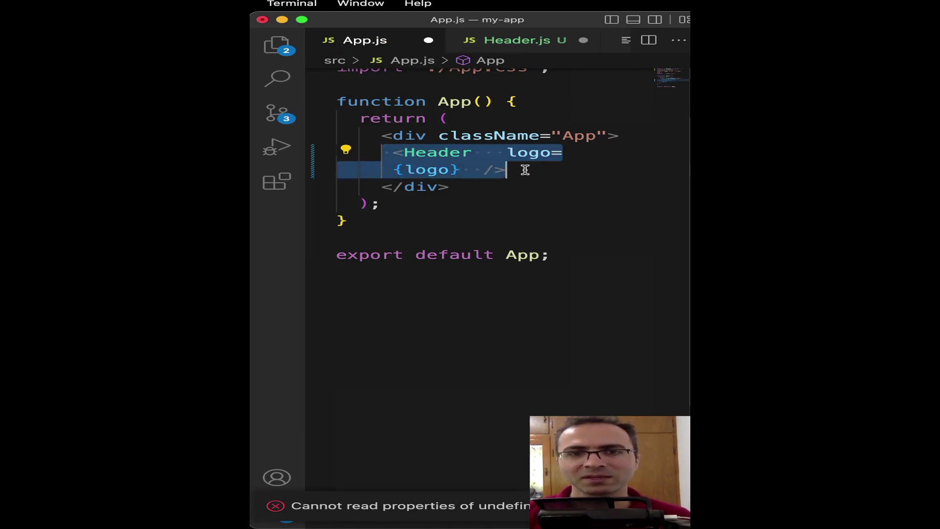
{"action": "left_click", "coordinate": [439, 159], "text": "super"}
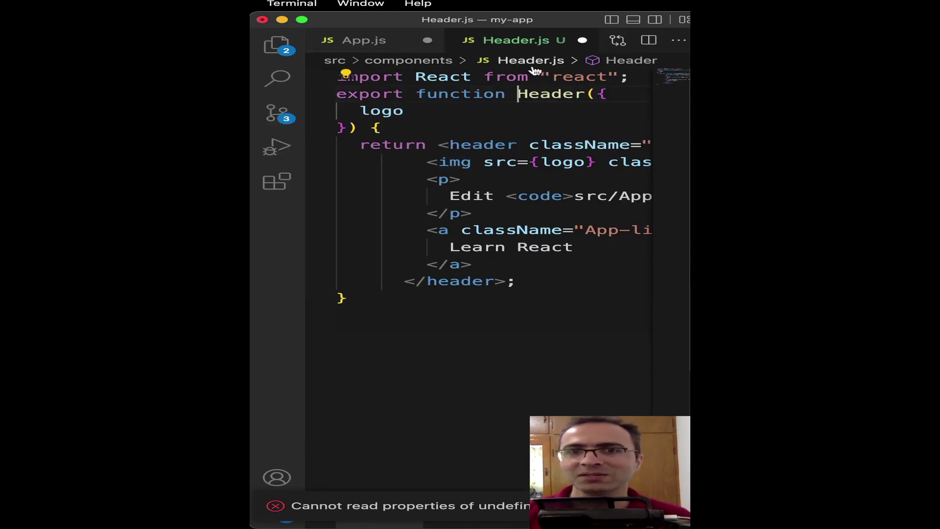
{"action": "scroll", "coordinate": [476, 200], "scroll_direction": "right", "scroll_amount": 5}
{"action": "scroll", "coordinate": [479, 196], "scroll_direction": "left", "scroll_amount": 2}
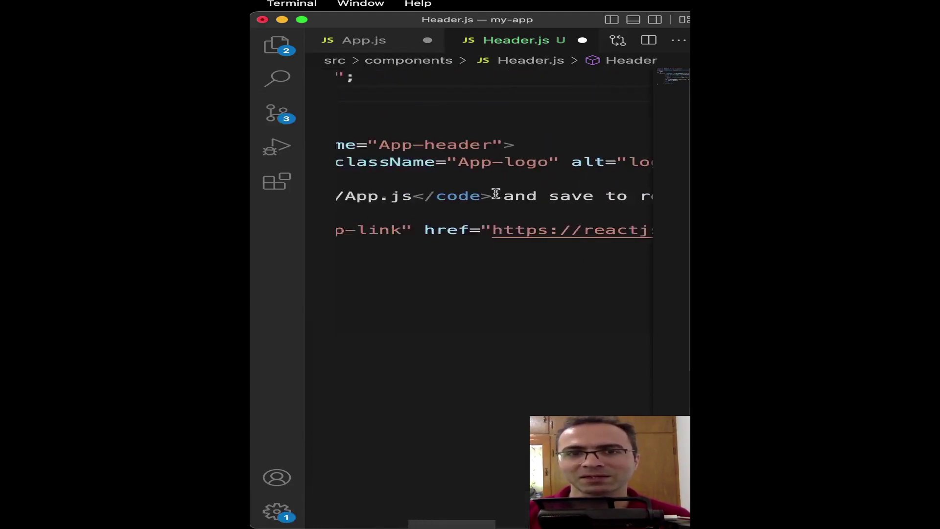
{"action": "scroll", "coordinate": [493, 194], "scroll_direction": "left", "scroll_amount": 2}
{"action": "scroll", "coordinate": [505, 191], "scroll_direction": "left", "scroll_amount": 1}
{"action": "scroll", "coordinate": [387, 112], "scroll_direction": "right", "scroll_amount": 1}
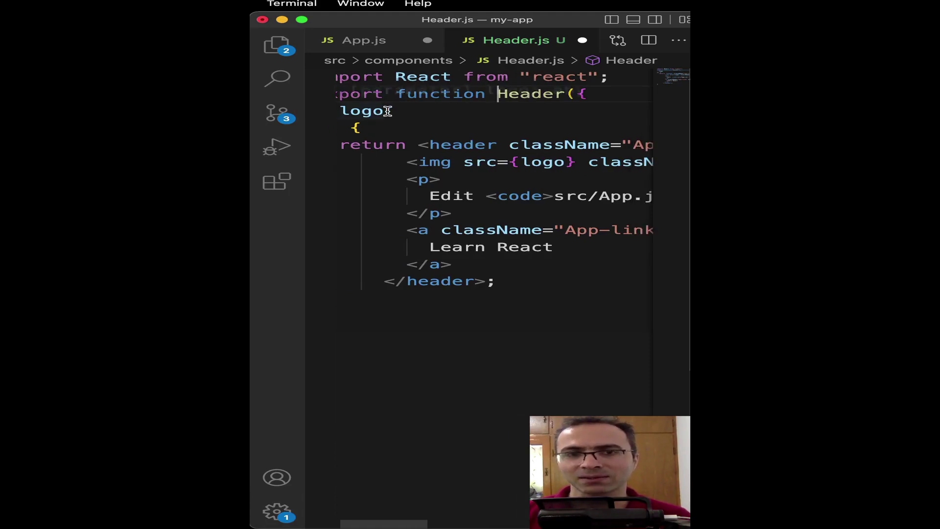
{"action": "double_click", "coordinate": [388, 111]}
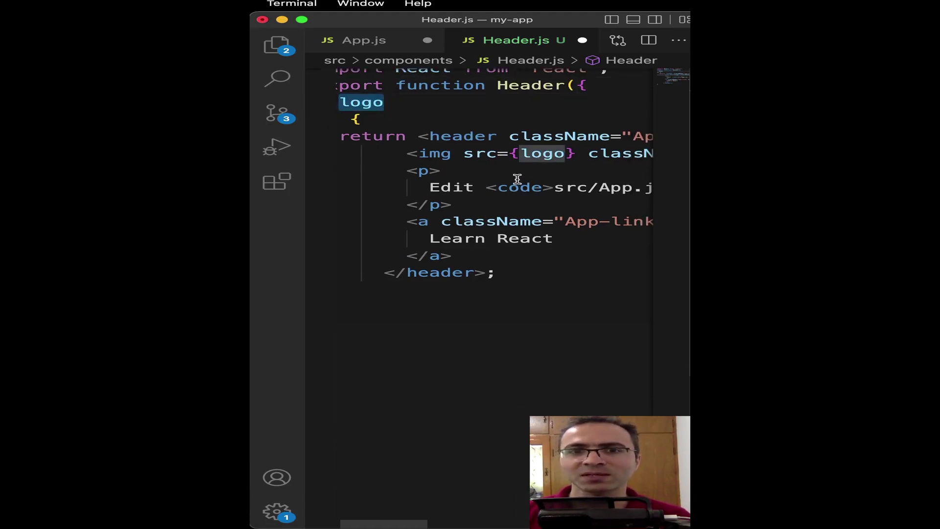
{"action": "scroll", "coordinate": [514, 178], "scroll_direction": "right", "scroll_amount": 5}
{"action": "scroll", "coordinate": [527, 179], "scroll_direction": "left", "scroll_amount": 5}
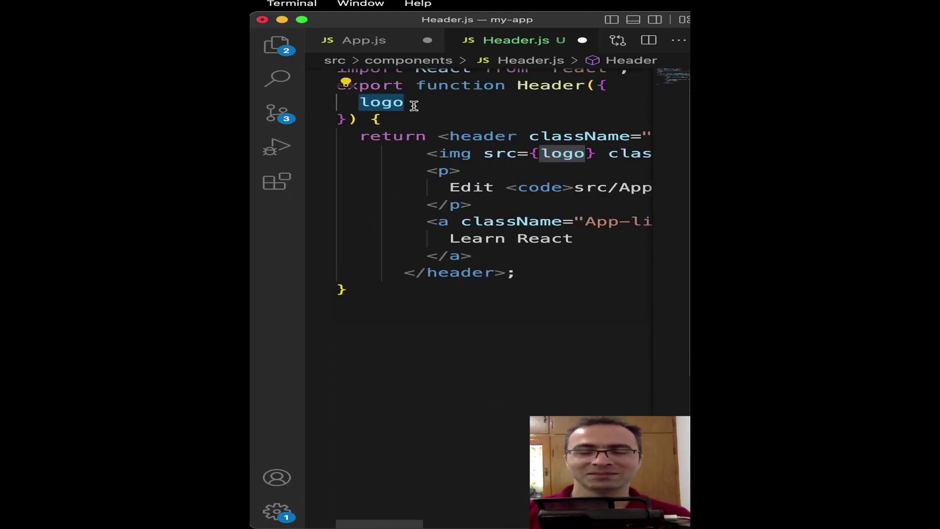
{"action": "left_click", "coordinate": [382, 41]}
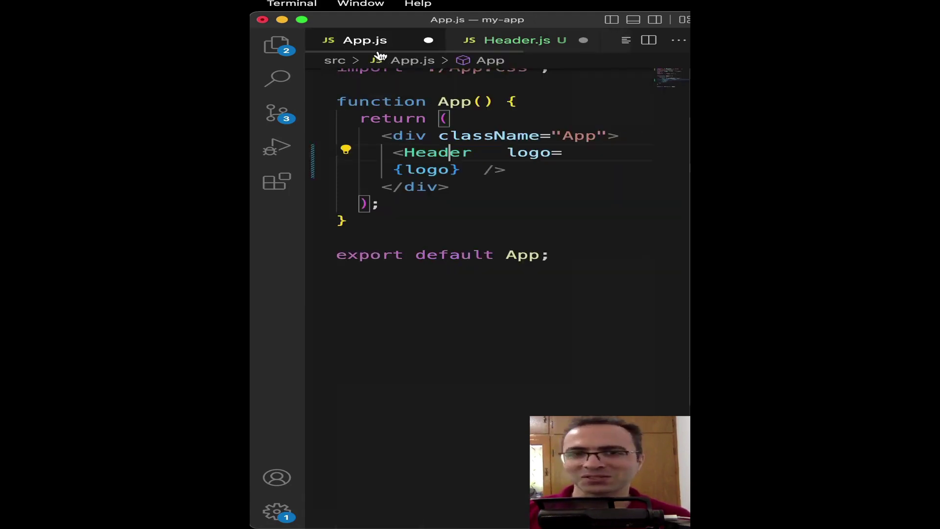